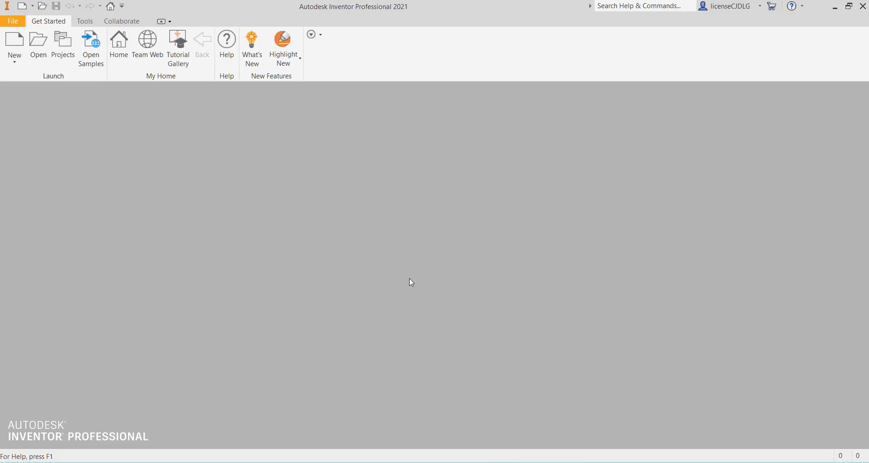
# - Create a new part file from the metric Standard (mm).ipt template
pyautogui.click(19, 22)
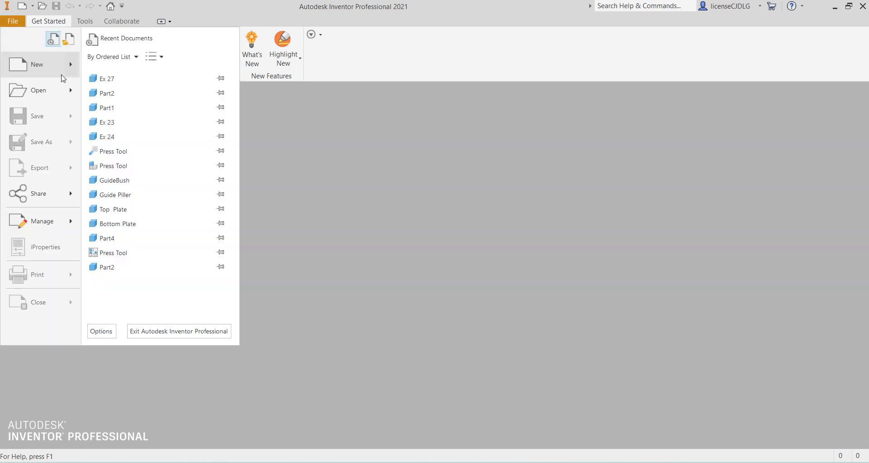
pyautogui.click(47, 70)
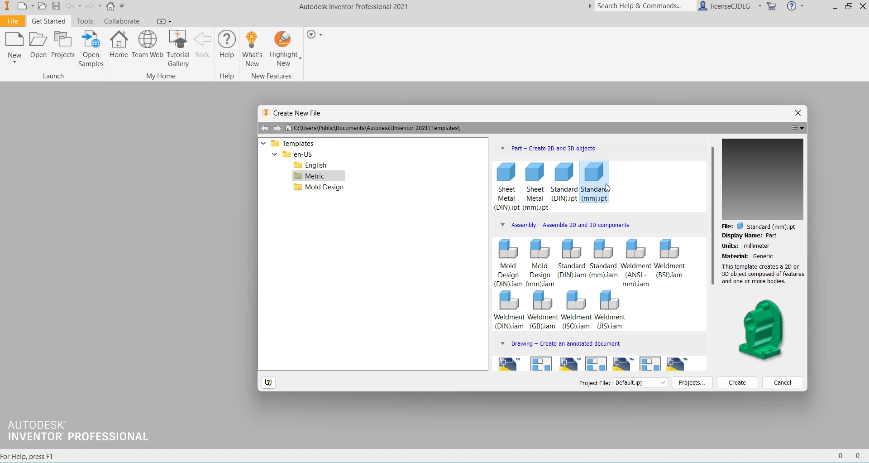
pyautogui.click(740, 385)
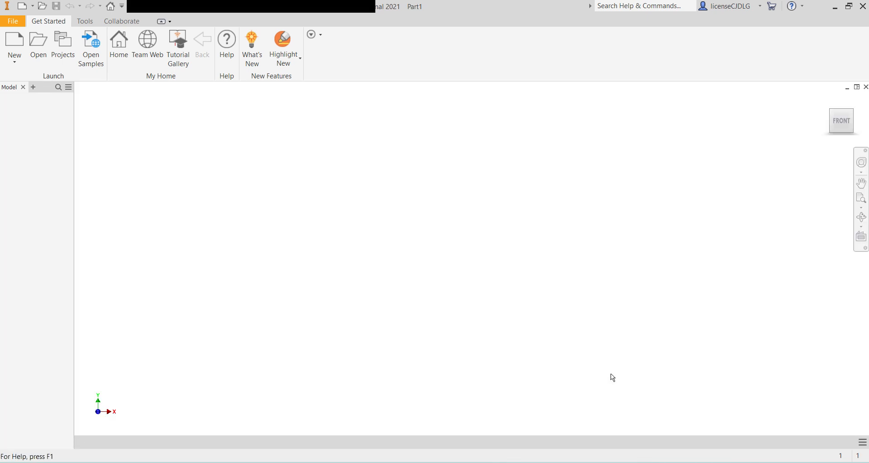
# - Sketch a centre-point rectangle 200 mm by 300 mm around the origin on the horizontal XZ plane and finish the sketch
pyautogui.click(23, 57)
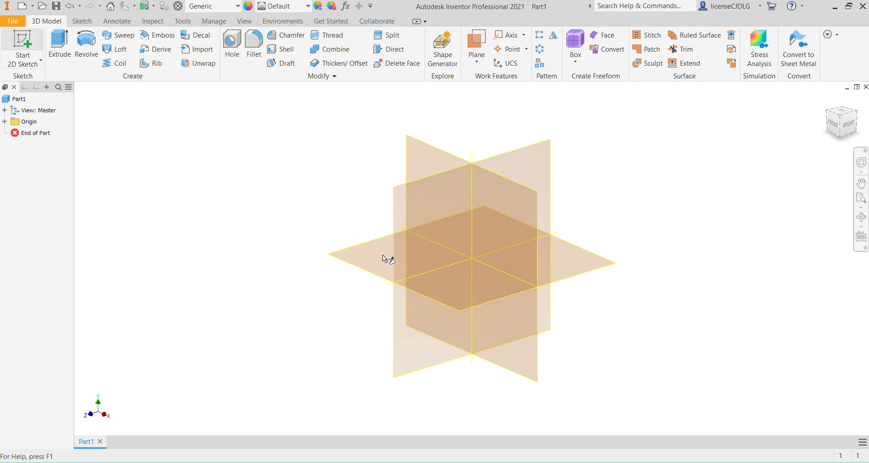
pyautogui.click(455, 309)
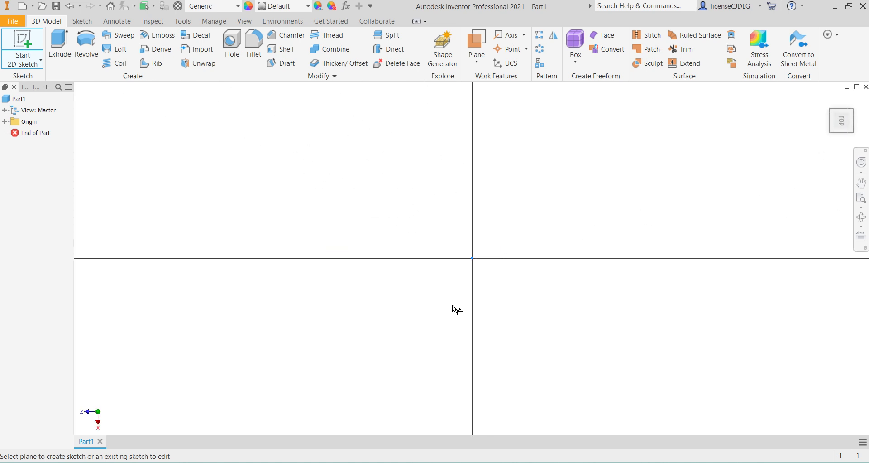
pyautogui.click(144, 61)
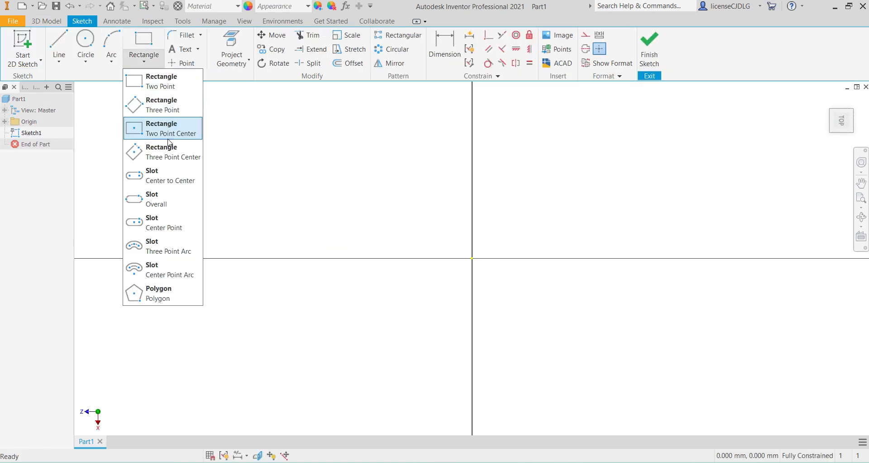
pyautogui.click(171, 132)
pyautogui.click(471, 258)
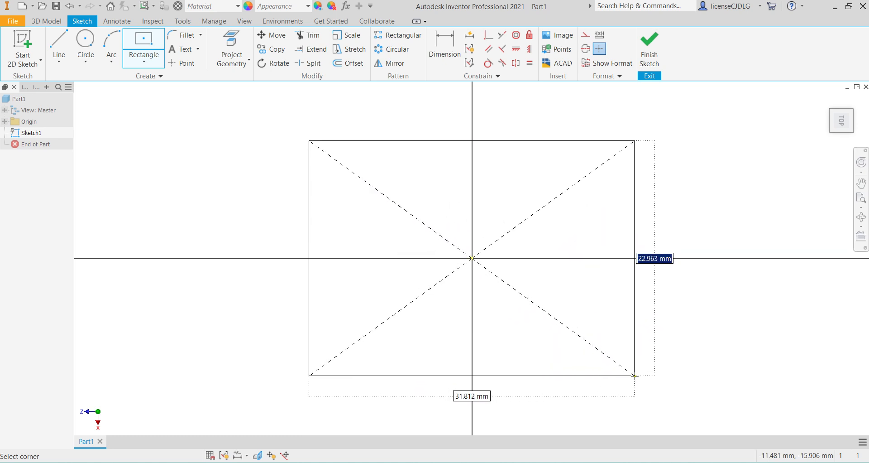
pyautogui.write('200')
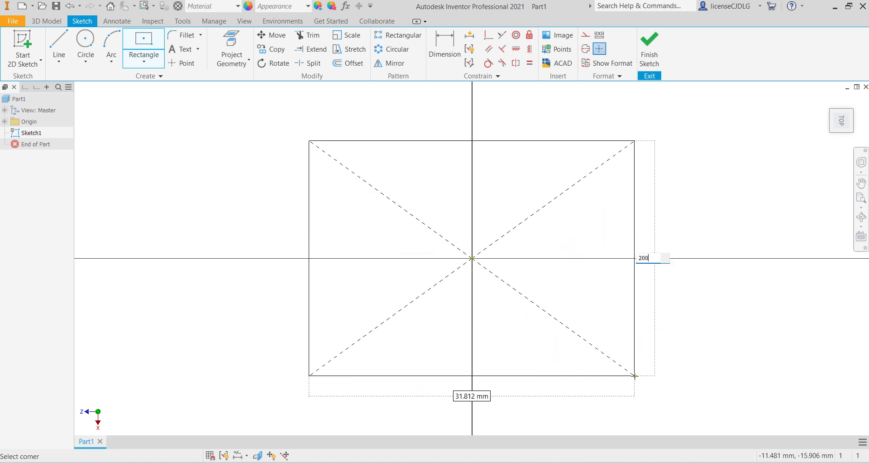
pyautogui.press('Tab')
pyautogui.write('300')
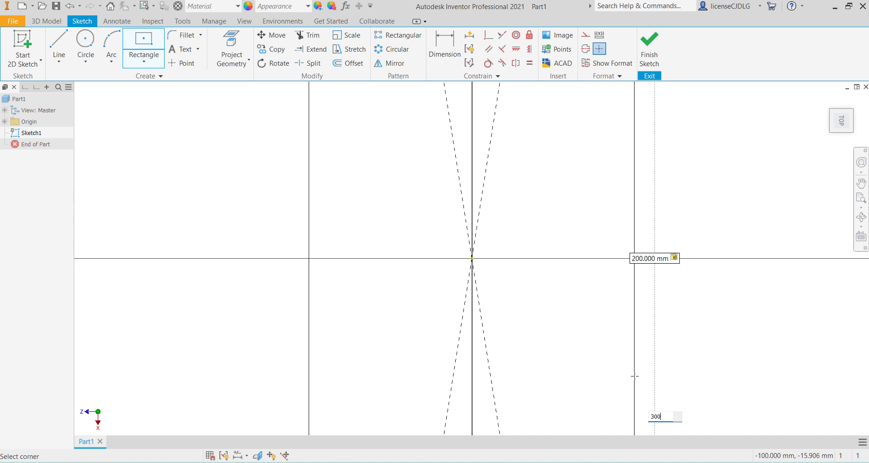
pyautogui.press('Return')
pyautogui.scroll(-5, 634, 375)
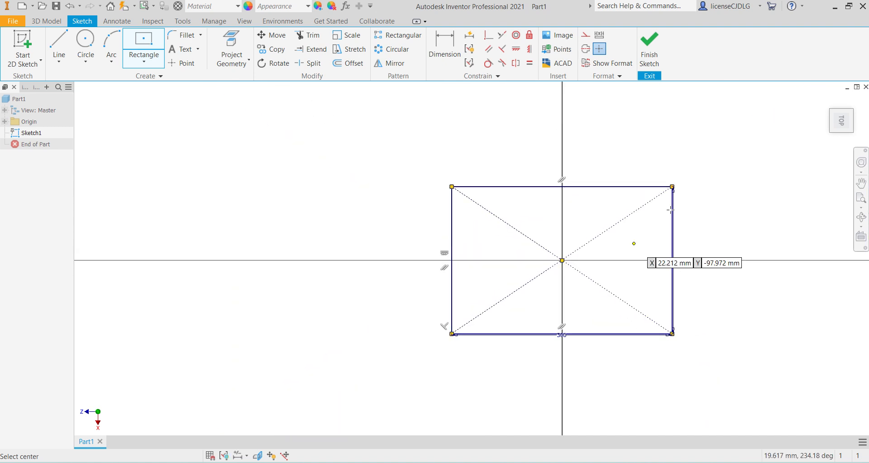
pyautogui.click(649, 48)
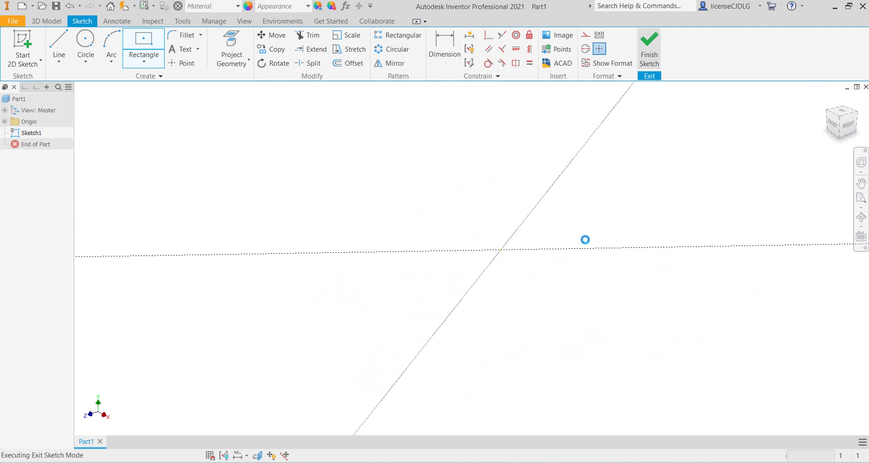
# - Extrude the rectangle 30 mm upward to form the base plate and show it in an isometric view
pyautogui.click(59, 46)
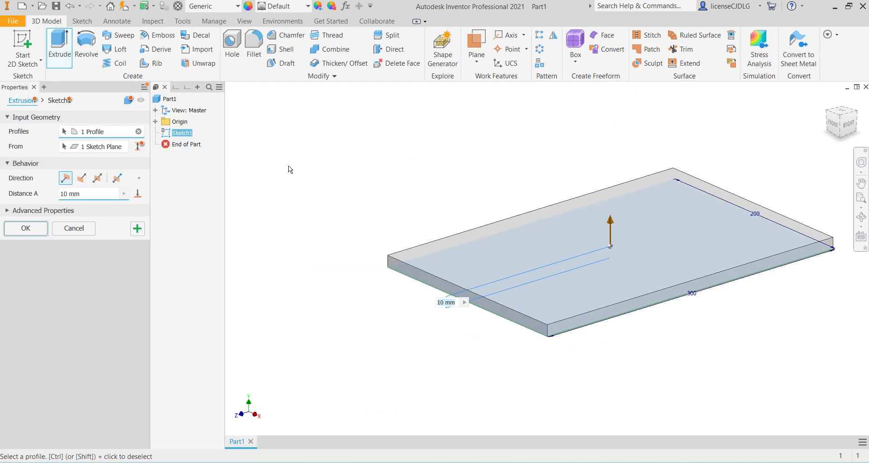
pyautogui.press('Return')
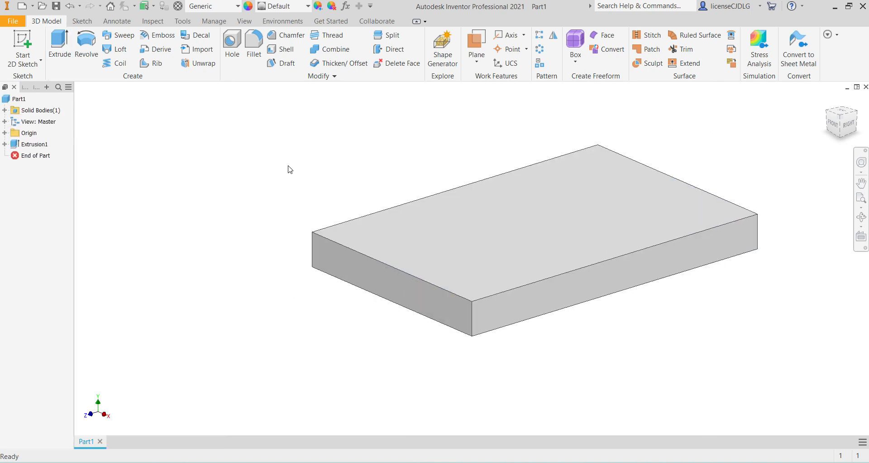
pyautogui.scroll(-3, 566, 196)
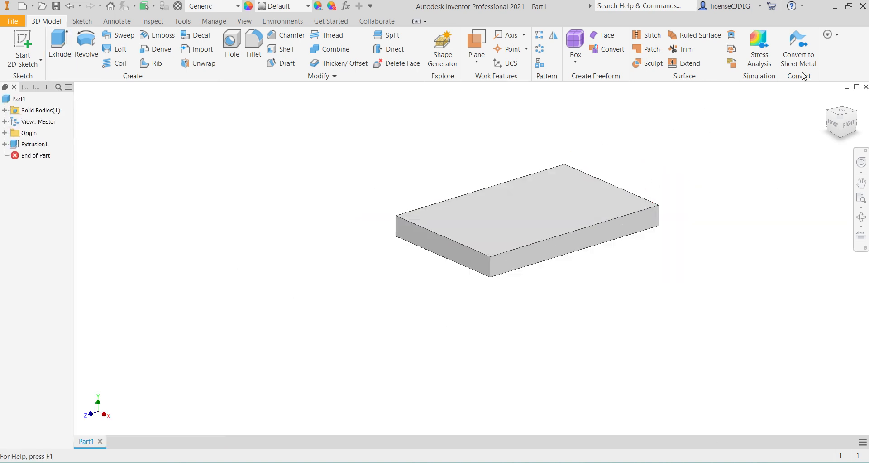
pyautogui.click(841, 119)
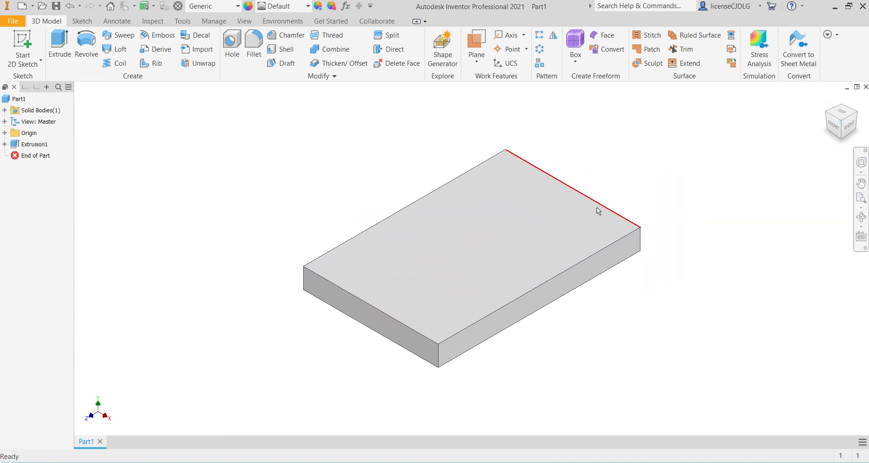
# - Consult the Ex 26 reference drawing, return to Inventor, and open a new sketch on the origin's YZ plane
pyautogui.hotkey('alt', 'Tab')
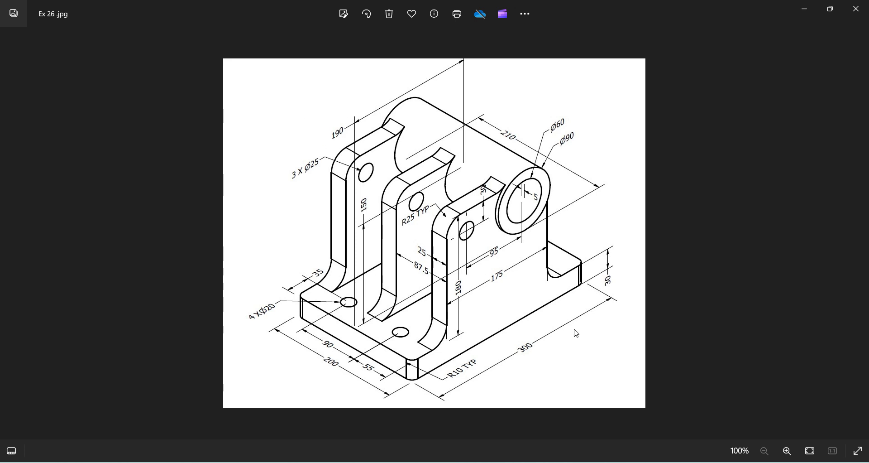
pyautogui.hotkey('alt', 'Tab')
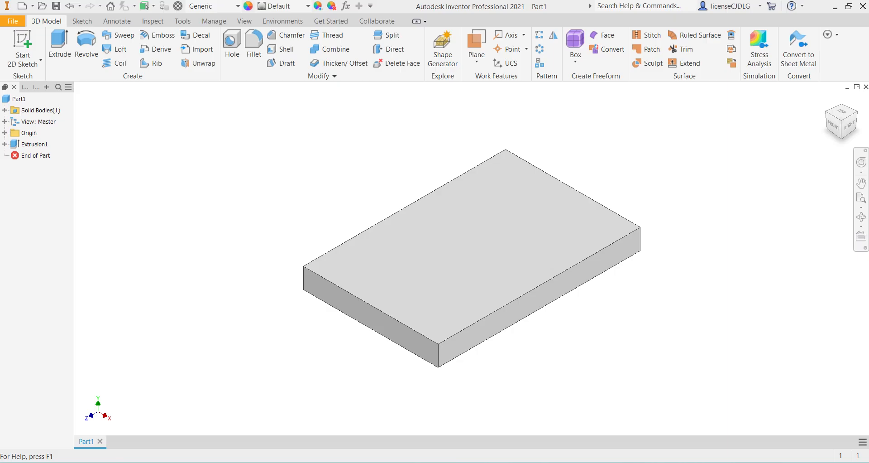
pyautogui.click(5, 133)
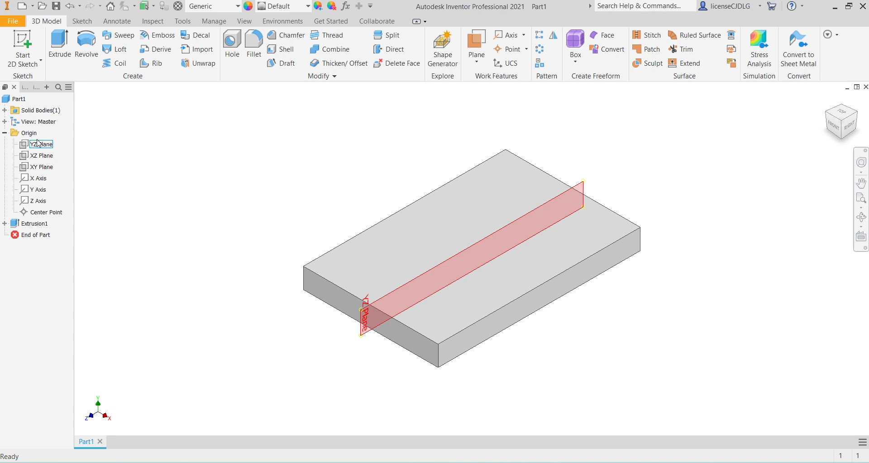
pyautogui.click(39, 145)
pyautogui.rightClick(39, 145)
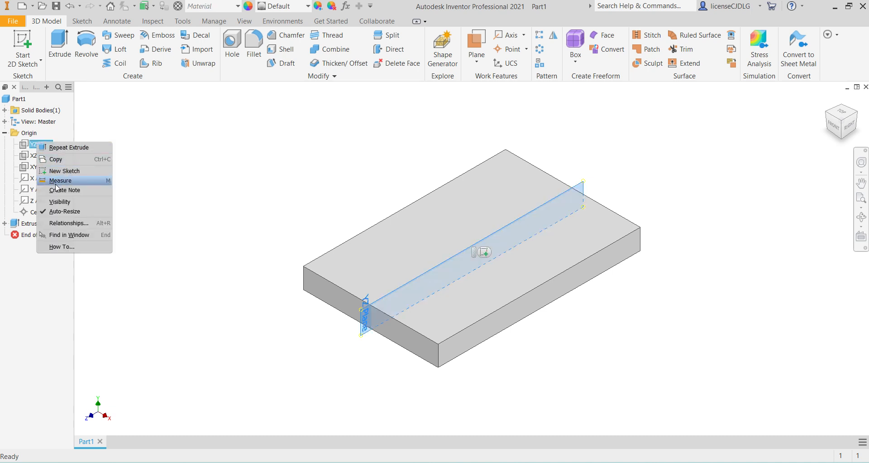
pyautogui.click(63, 171)
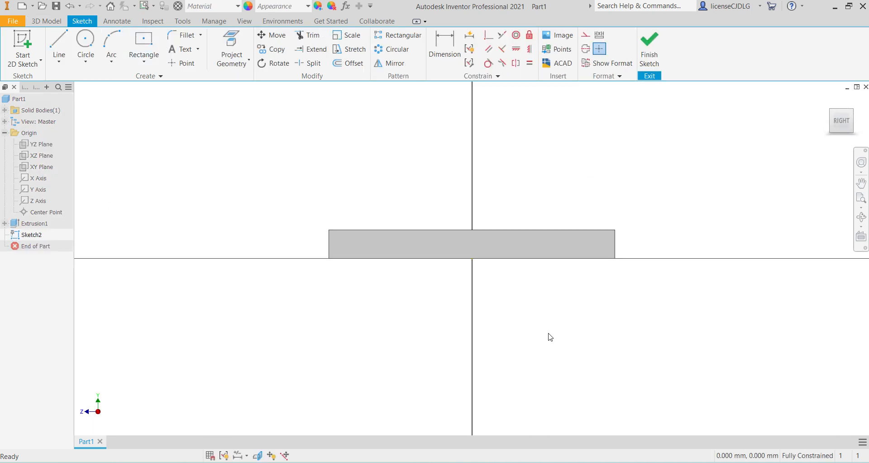
pyautogui.scroll(-3, 604, 281)
pyautogui.scroll(1, 542, 303)
pyautogui.moveTo(542, 303)
pyautogui.mouseDown(button='middle')
pyautogui.moveTo(519, 272)
pyautogui.moveTo(520, 286)
pyautogui.mouseUp(button='middle')
pyautogui.scroll(-2, 520, 286)
pyautogui.scroll(1, 516, 281)
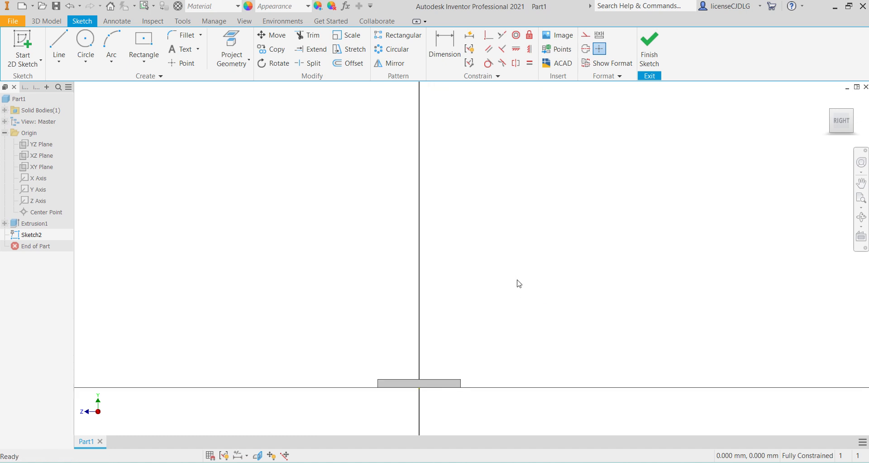
# - Sketch two concentric circles of 90 mm and 60 mm diameter on the vertical axis above the base plate
pyautogui.click(75, 40)
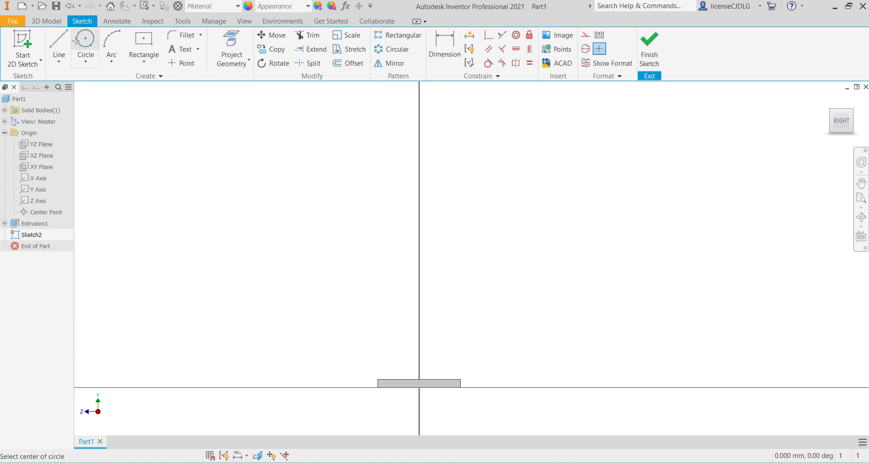
pyautogui.click(416, 236)
pyautogui.write('90')
pyautogui.press('Return')
pyautogui.scroll(-2, 448, 267)
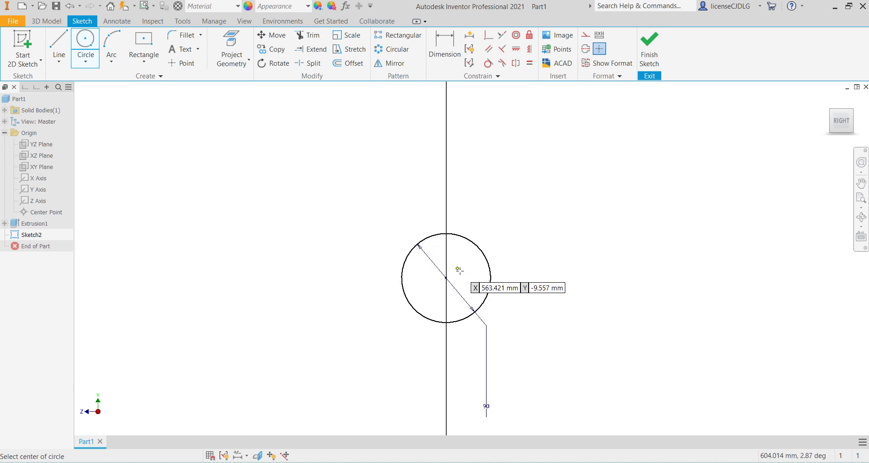
pyautogui.click(447, 278)
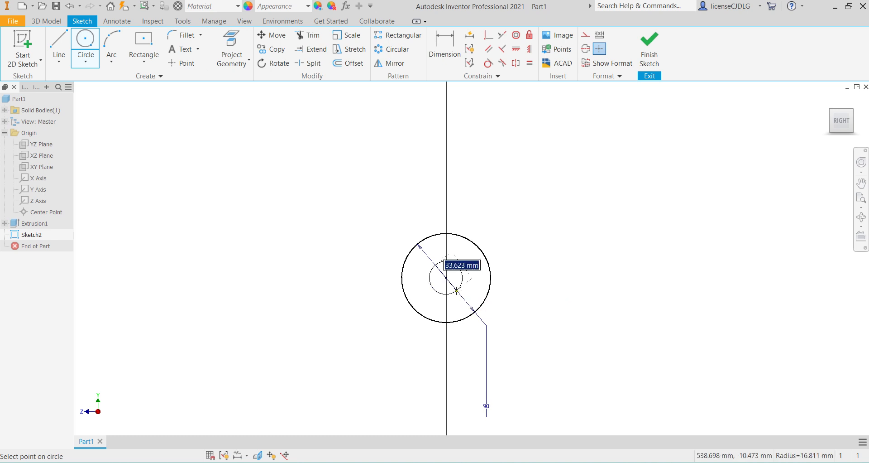
pyautogui.write('60')
pyautogui.press('Return')
pyautogui.scroll(4, 503, 231)
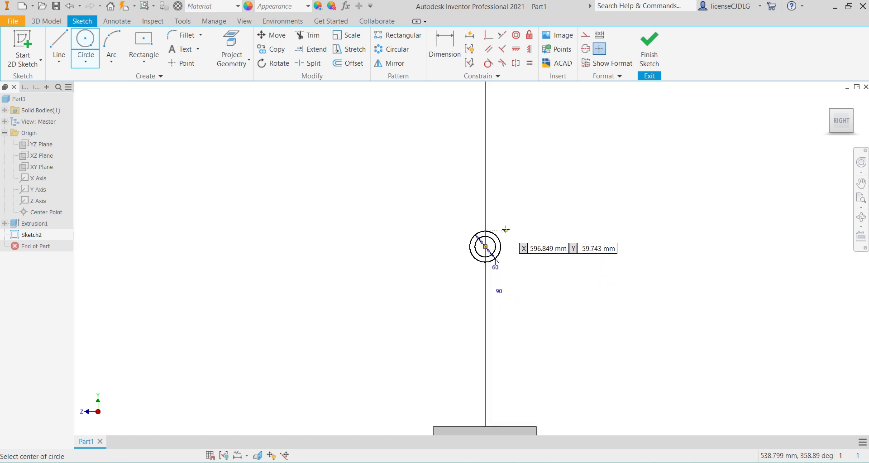
# - Dimension the circles' centre 150 mm above the base plate's upper face
pyautogui.scroll(-2, 521, 326)
pyautogui.click(445, 47)
pyautogui.click(515, 355)
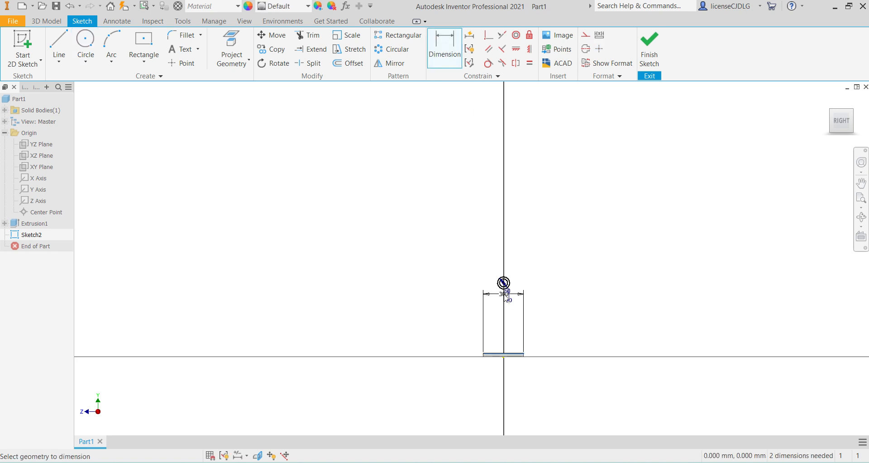
pyautogui.click(504, 283)
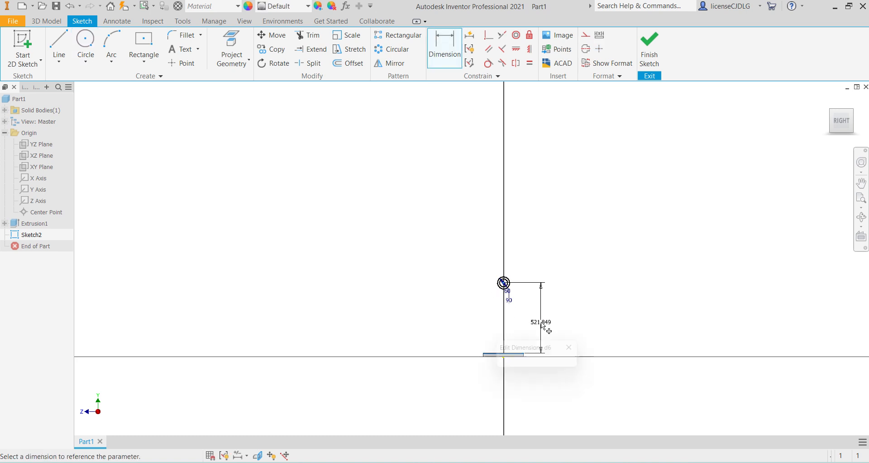
pyautogui.click(541, 322)
pyautogui.write('150')
pyautogui.press('Return')
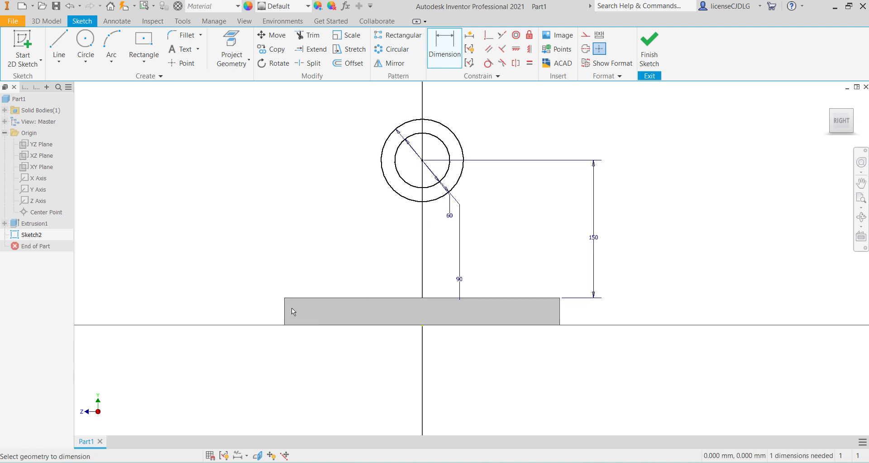
# - Dimension the circles' centre 190 mm horizontally from the front end of the base plate and finish the sketch
pyautogui.click(287, 316)
pyautogui.click(423, 166)
pyautogui.click(361, 244)
pyautogui.write('190')
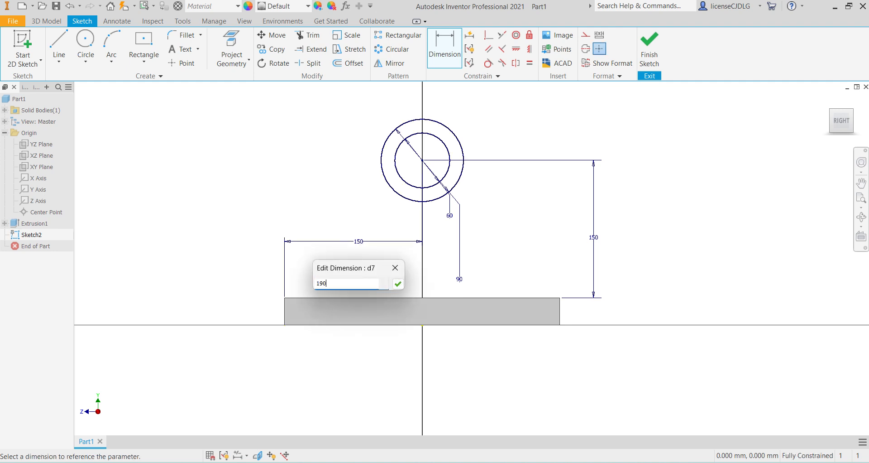
pyautogui.press('Return')
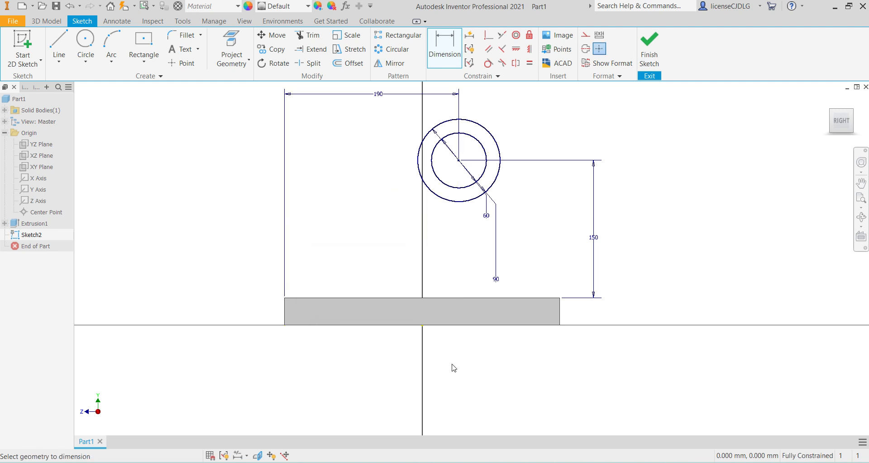
pyautogui.press('Escape')
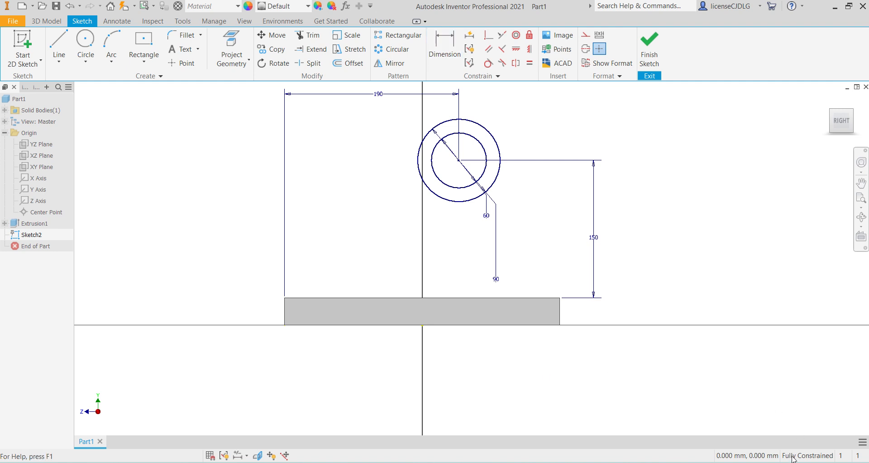
pyautogui.click(649, 48)
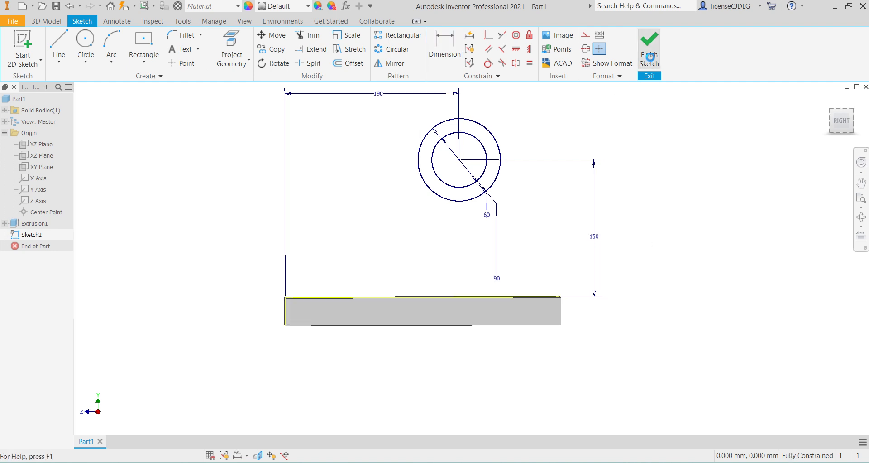
pyautogui.scroll(-3, 496, 257)
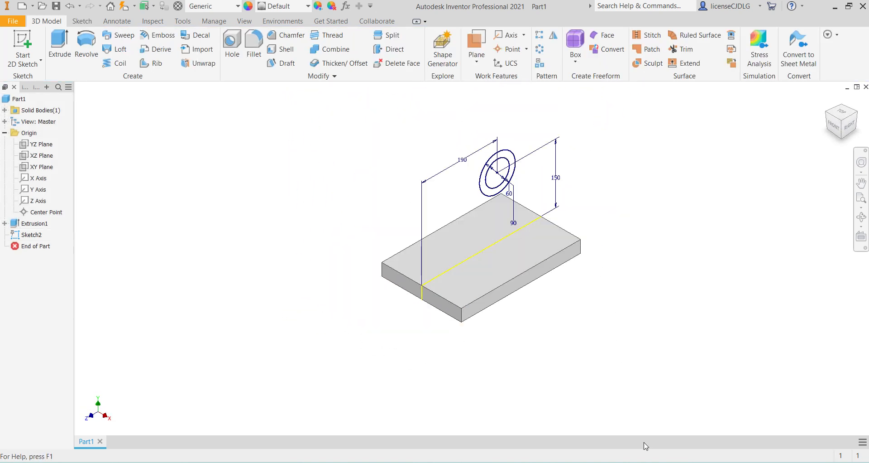
# - Check the cylinder's length in the Ex 26 reference drawing and return to the Inventor part
pyautogui.hotkey('alt', 'Tab')
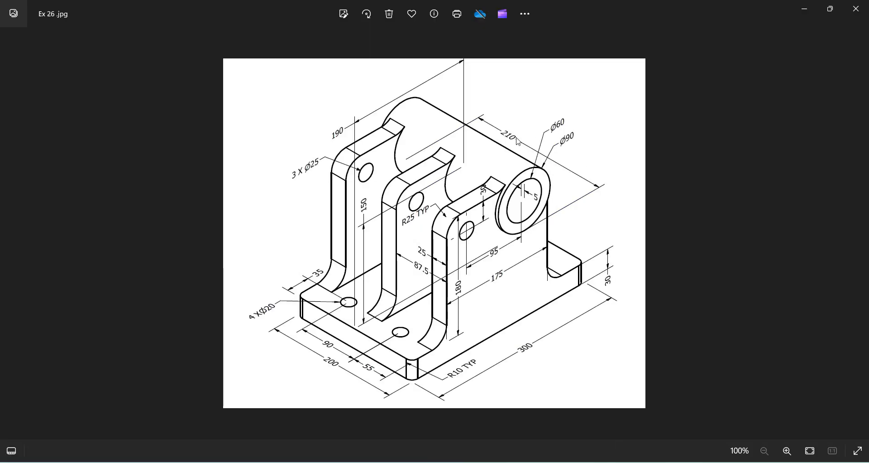
pyautogui.hotkey('alt', 'Tab')
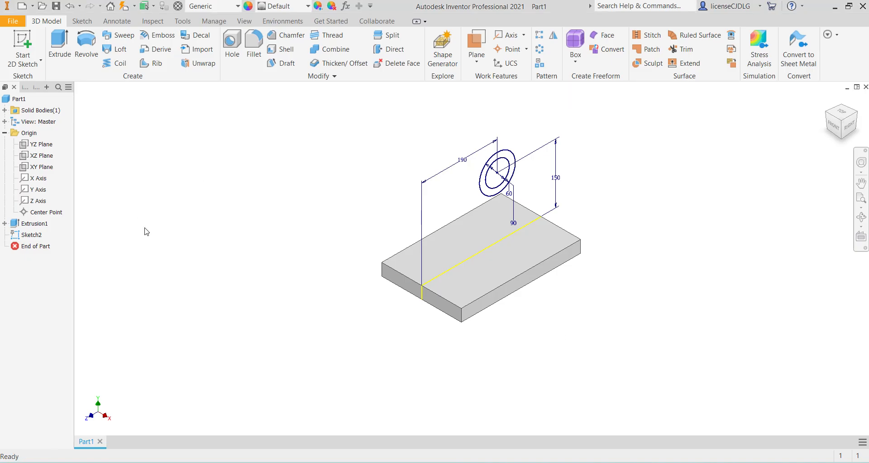
# - Extrude the ring between the two concentric circles symmetrically to a total length of 210 mm, joined to the part
pyautogui.click(59, 46)
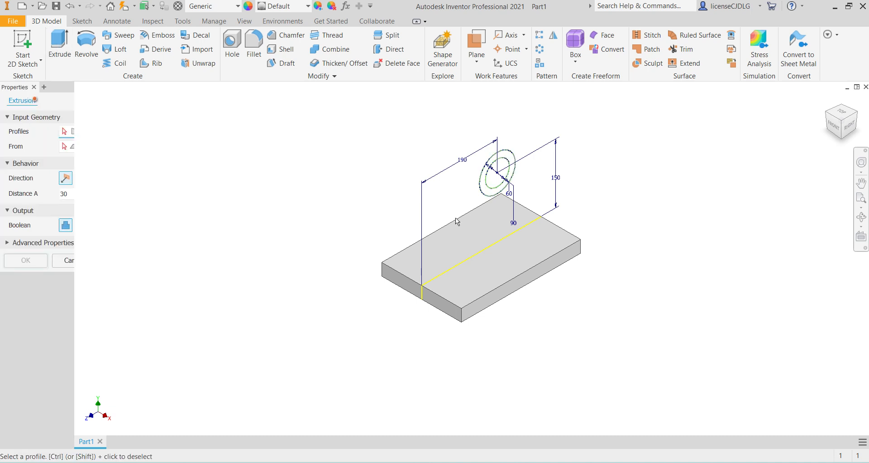
pyautogui.scroll(5, 611, 173)
pyautogui.click(572, 192)
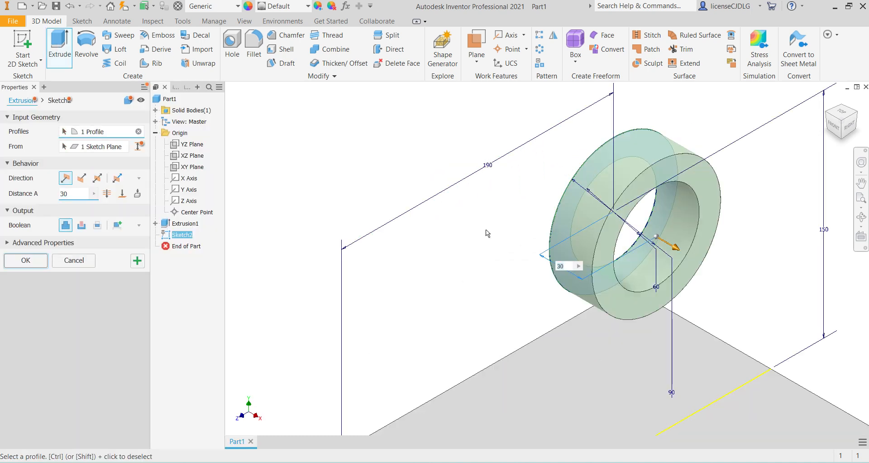
pyautogui.click(96, 181)
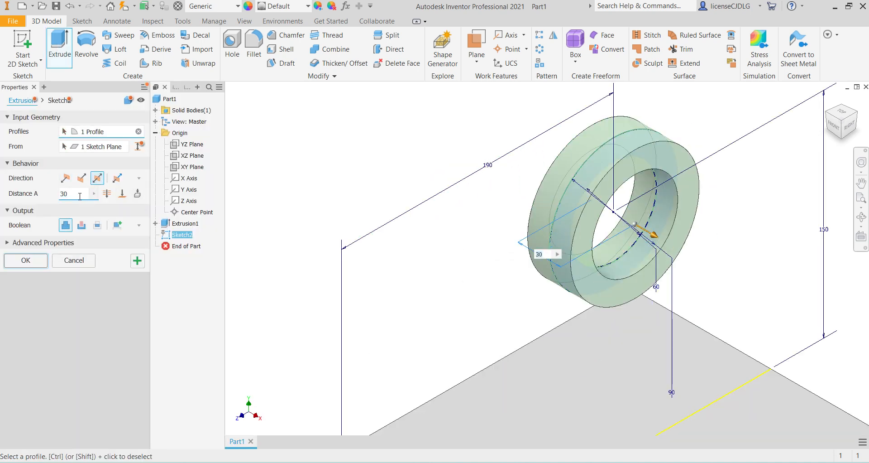
pyautogui.write('210')
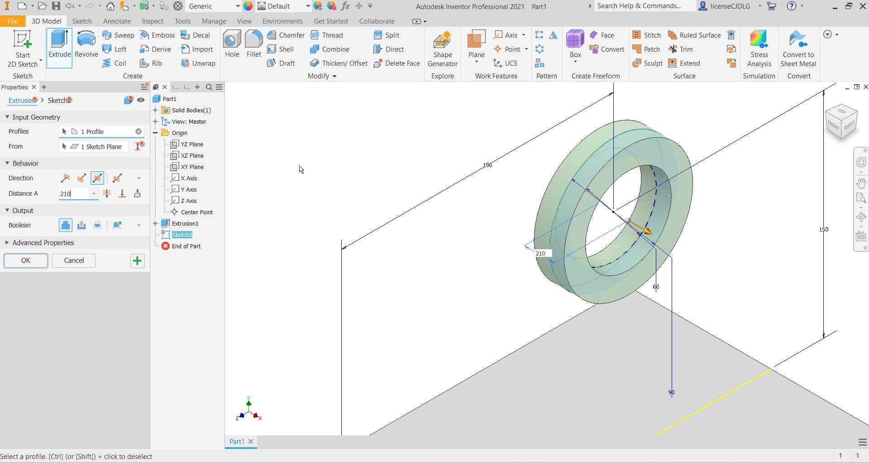
pyautogui.press('Return')
pyautogui.scroll(7, 437, 216)
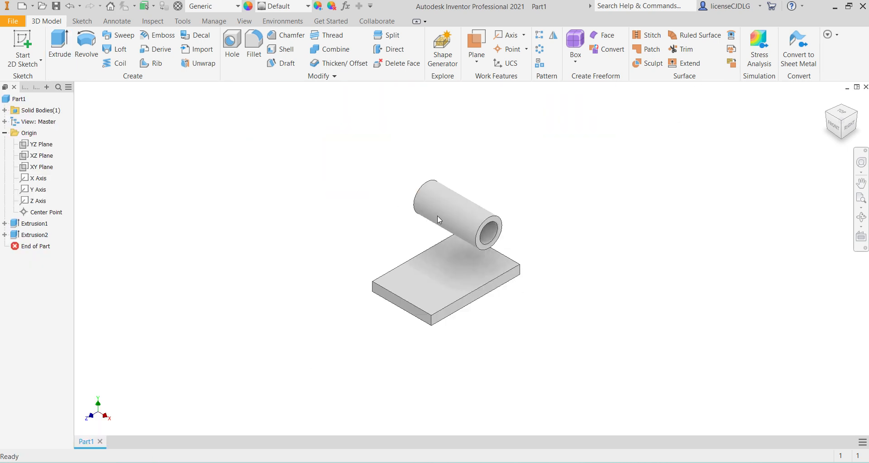
# - Check the upright plates' dimensions in the Ex 26 reference drawing and return to the Inventor part
pyautogui.click(842, 121)
pyautogui.hotkey('alt', 'Tab')
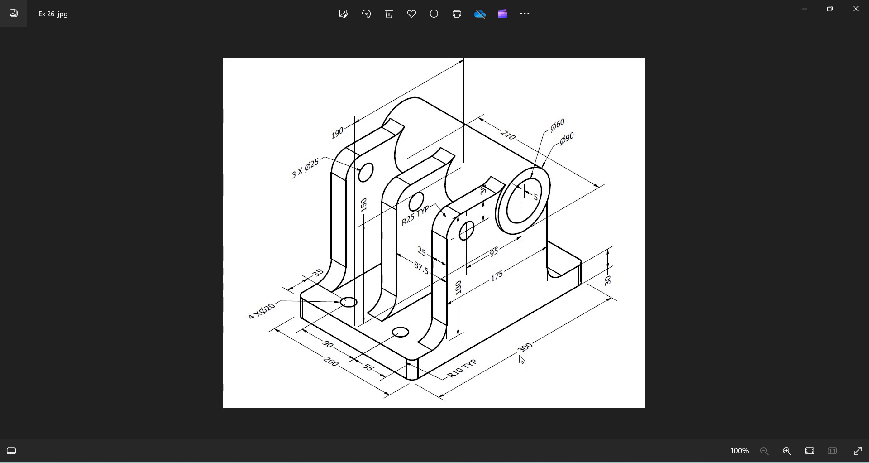
pyautogui.click(623, 461)
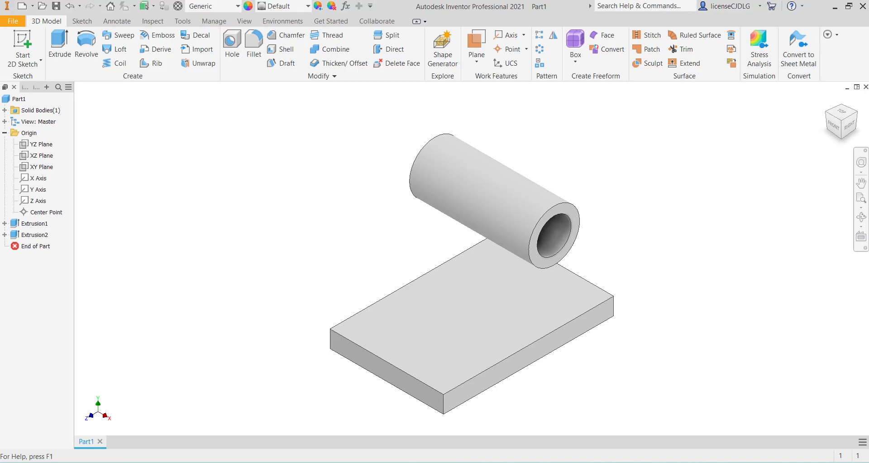
# - Start a sketch on the base plate's long side face and draw a vertical line from the cylinder's outer edge to the plate's upper face
pyautogui.click(523, 362)
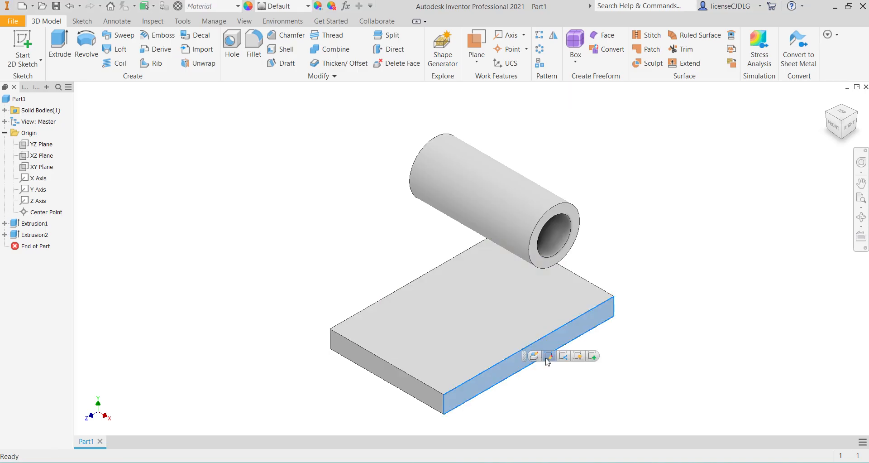
pyautogui.click(590, 358)
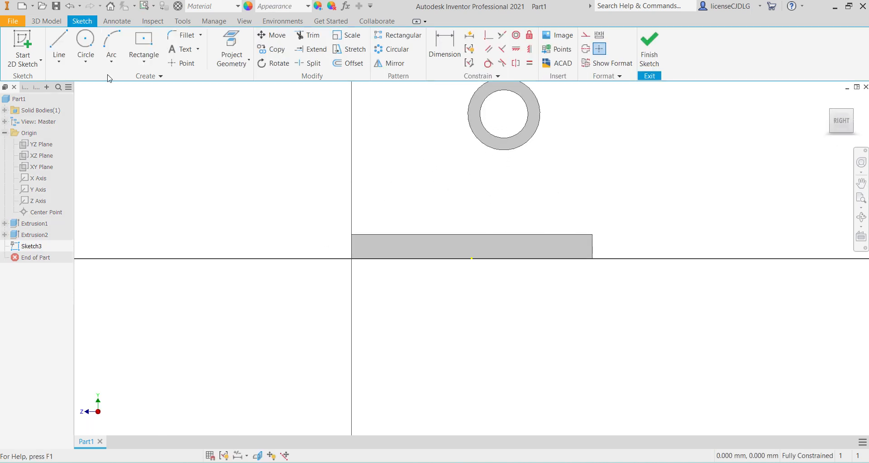
pyautogui.click(59, 50)
pyautogui.moveTo(559, 121); pyautogui.dragTo(546, 167, button='middle')
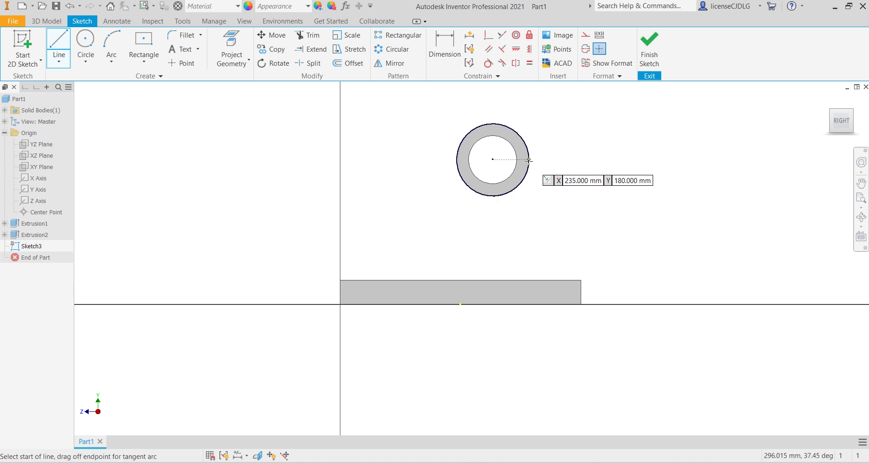
pyautogui.click(529, 159)
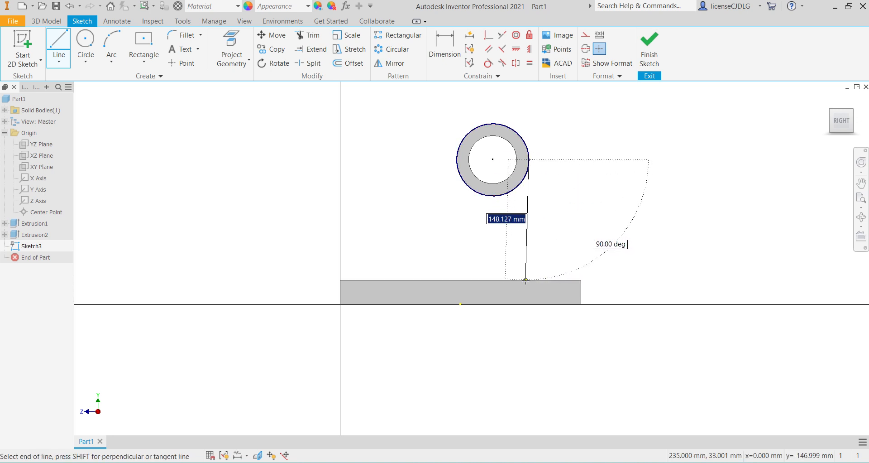
pyautogui.click(529, 280)
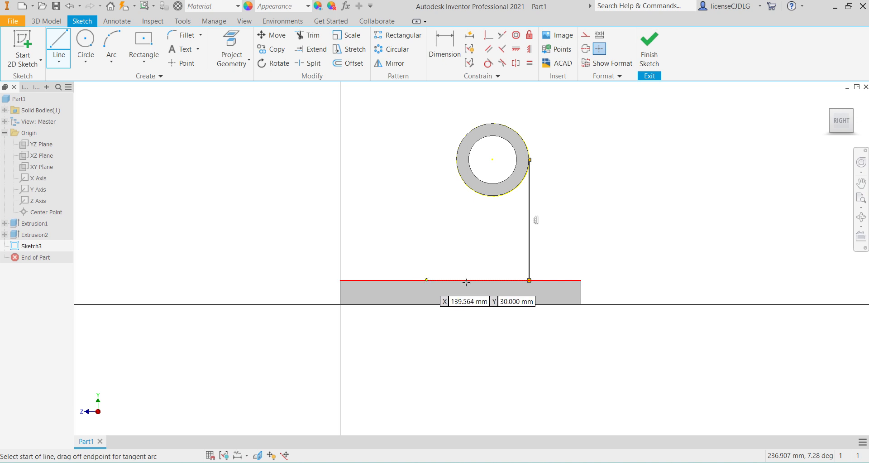
# - Continue the outline with a bottom line about 182 mm long, a vertical front line about 187 mm high and a horizontal top line to the cylinder
pyautogui.click(529, 279)
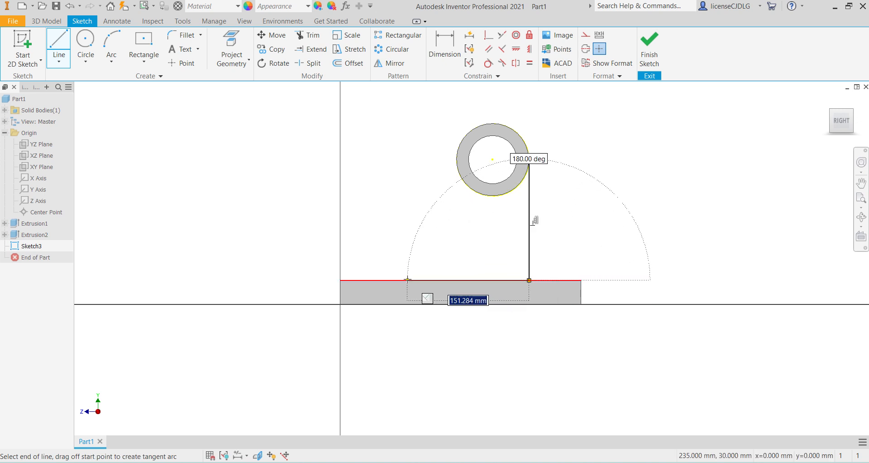
pyautogui.click(384, 280)
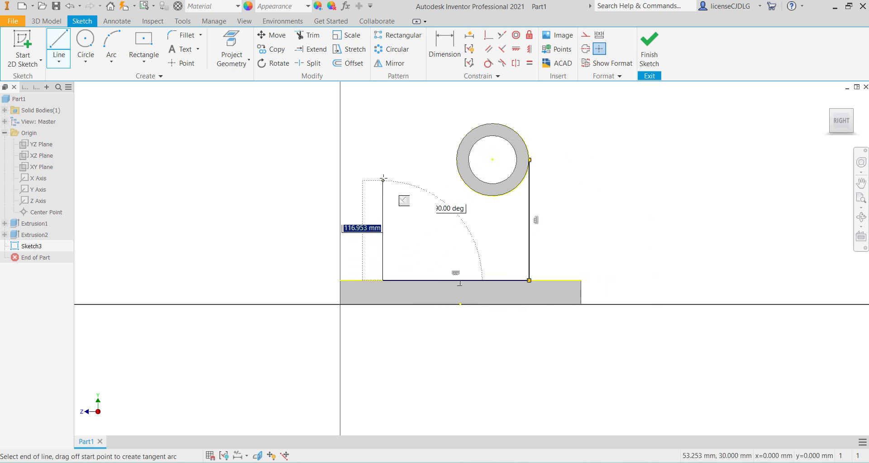
pyautogui.click(383, 130)
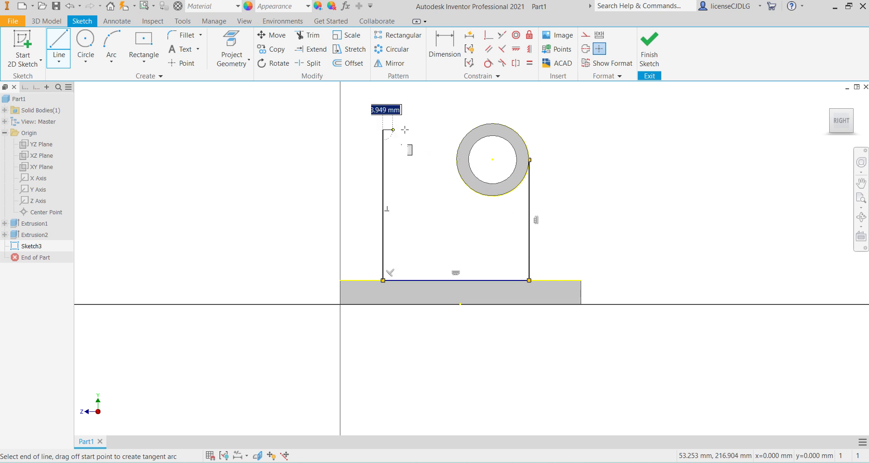
pyautogui.click(475, 130)
pyautogui.rightClick(592, 150)
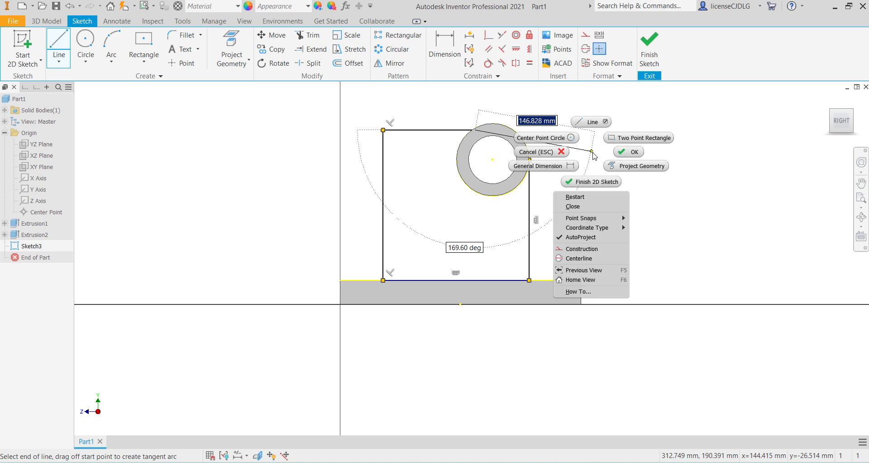
pyautogui.click(634, 152)
# - Dimension the outline's width between its two vertical lines as 175 mm
pyautogui.scroll(5, 479, 132)
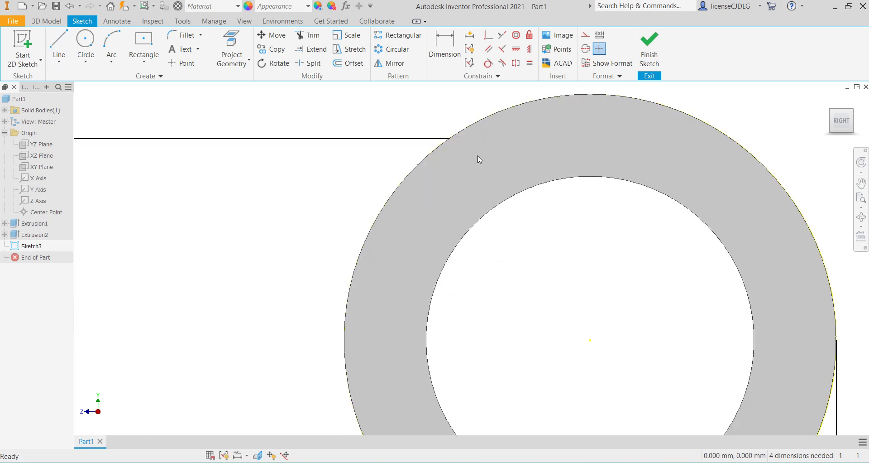
pyautogui.scroll(-6, 487, 167)
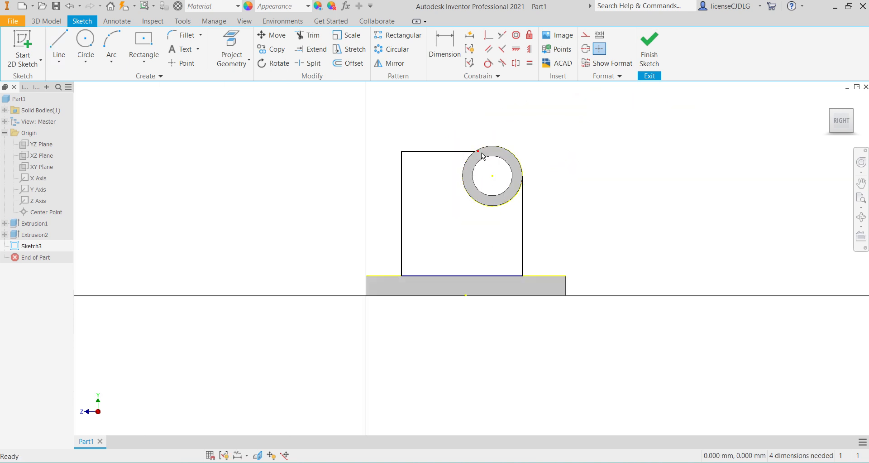
pyautogui.scroll(4, 481, 153)
pyautogui.scroll(-3, 485, 189)
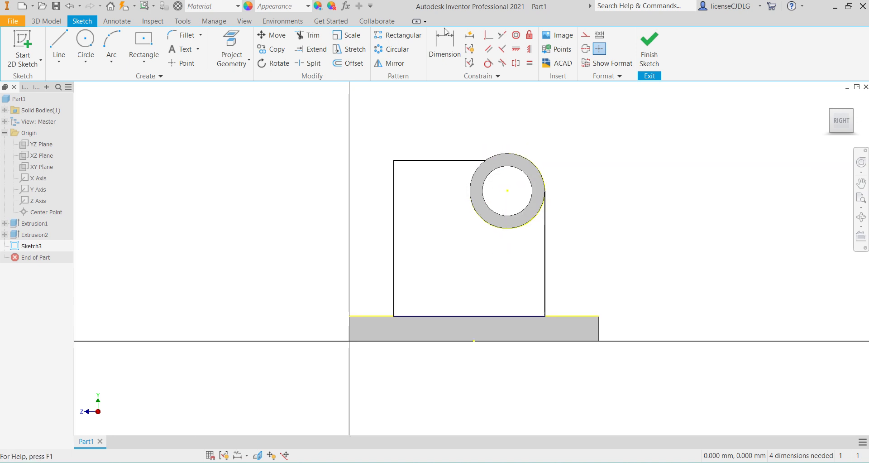
pyautogui.click(452, 55)
pyautogui.click(545, 273)
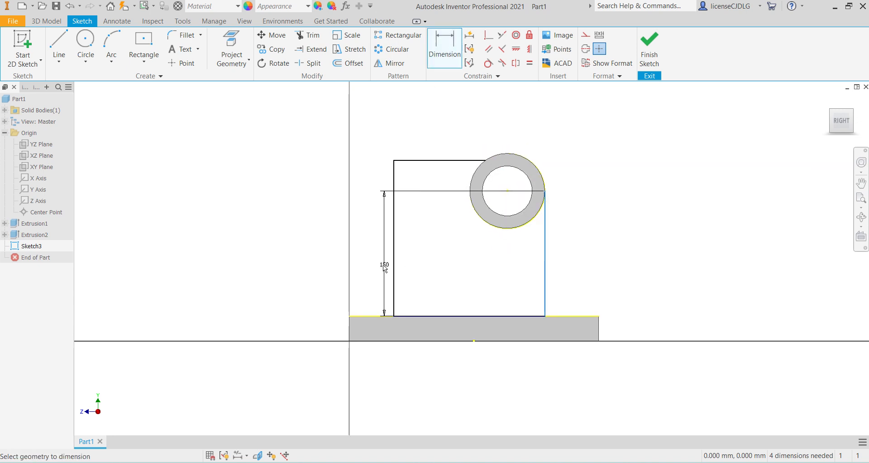
pyautogui.click(395, 268)
pyautogui.click(459, 274)
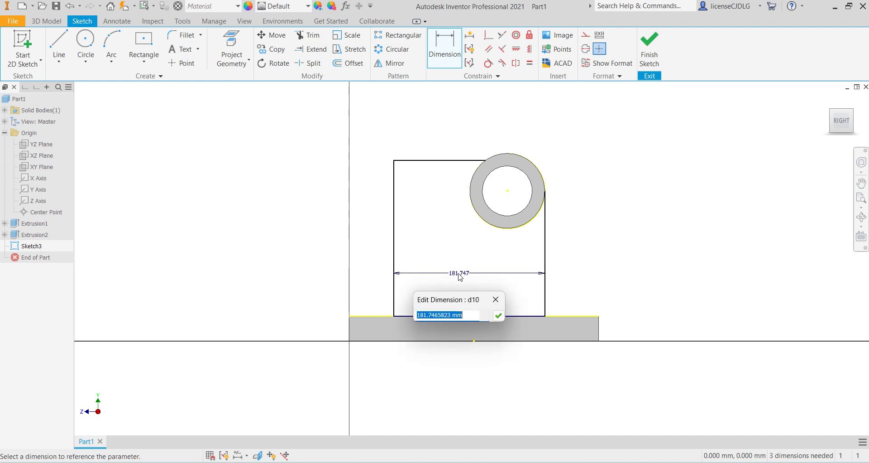
pyautogui.write('75')
pyautogui.press('Return')
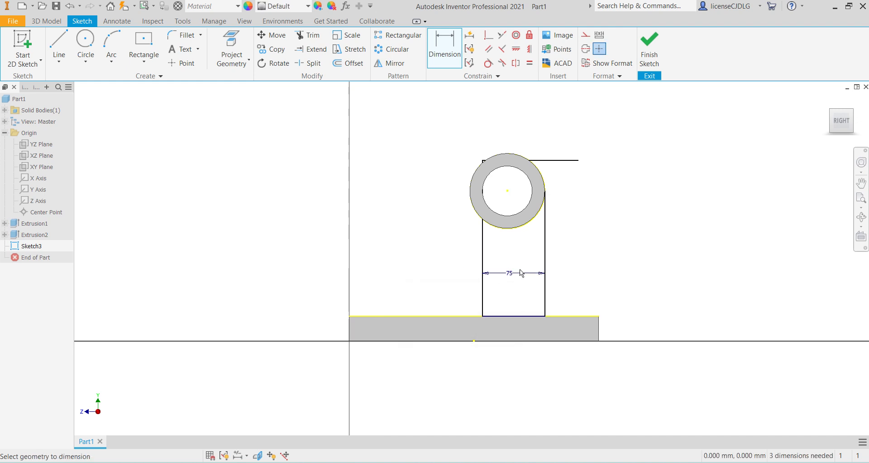
pyautogui.doubleClick(509, 273)
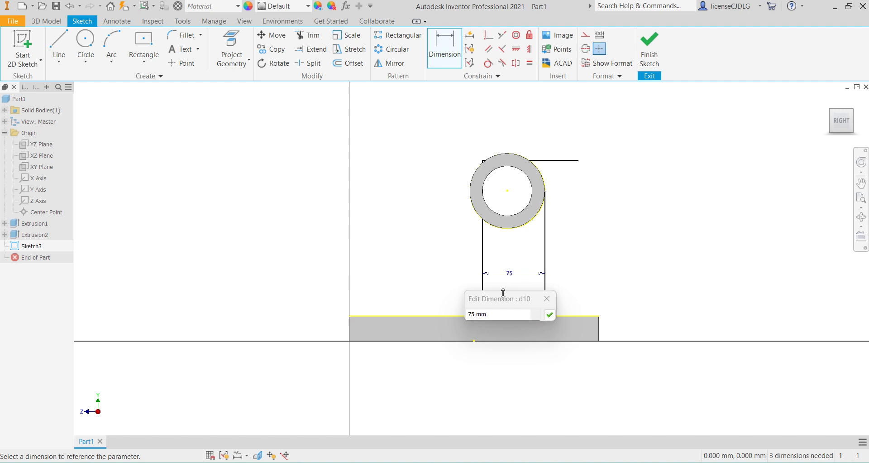
pyautogui.doubleClick(496, 313)
pyautogui.moveTo(497, 315); pyautogui.dragTo(458, 316)
pyautogui.write('175')
pyautogui.press('Return')
# - Dimension the outline's height between its top and bottom lines as 180 mm
pyautogui.click(444, 161)
pyautogui.click(443, 316)
pyautogui.click(374, 300)
pyautogui.write('1')
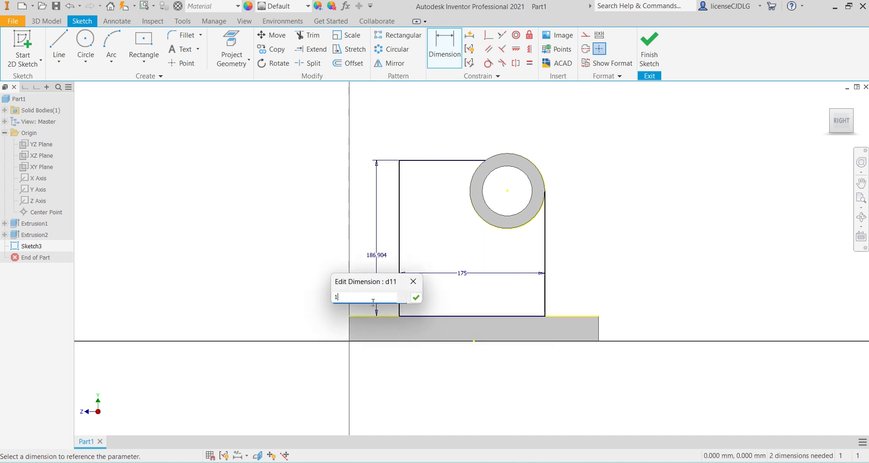
pyautogui.write('80')
pyautogui.press('Return')
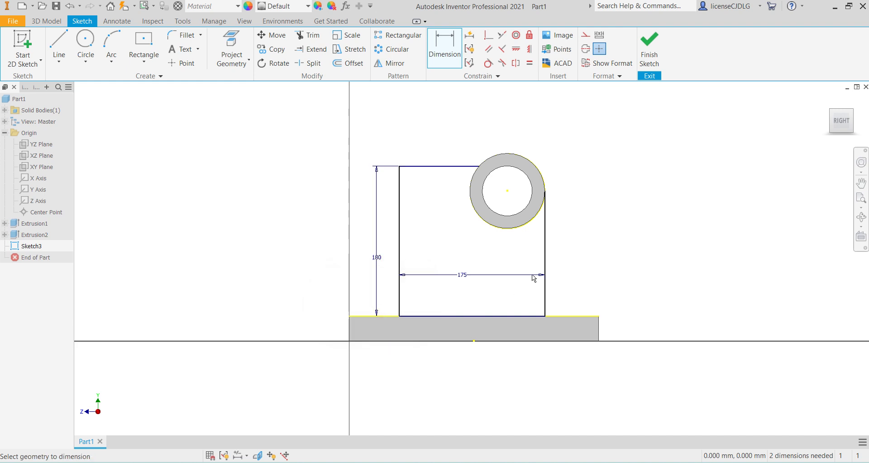
# - Examine where the outline's top line meets the cylinder's outer edge and return to the straight side view
pyautogui.scroll(3, 505, 245)
pyautogui.scroll(-3, 511, 247)
pyautogui.press('Escape')
pyautogui.moveTo(519, 266)
pyautogui.mouseDown(button='middle')
pyautogui.moveTo(532, 276)
pyautogui.moveTo(491, 251)
pyautogui.moveTo(526, 265)
pyautogui.mouseUp(button='middle')
pyautogui.scroll(6, 475, 169)
pyautogui.scroll(-5, 460, 138)
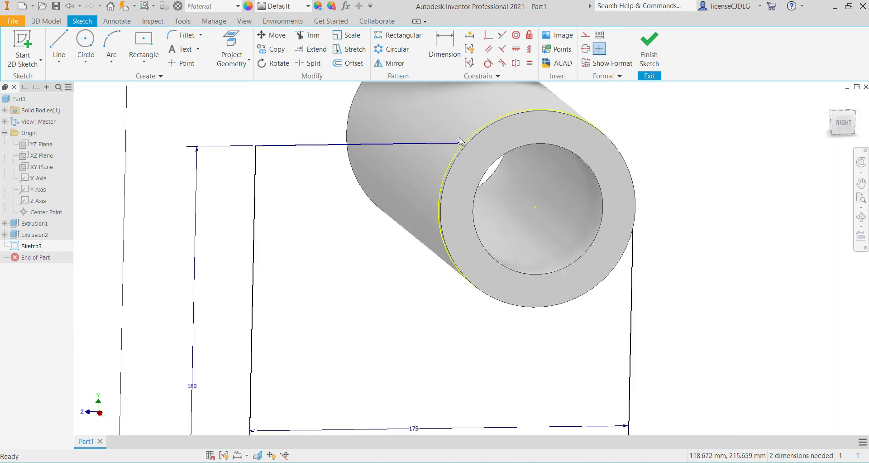
pyautogui.scroll(7, 492, 173)
pyautogui.scroll(-1, 517, 203)
pyautogui.scroll(-6, 516, 203)
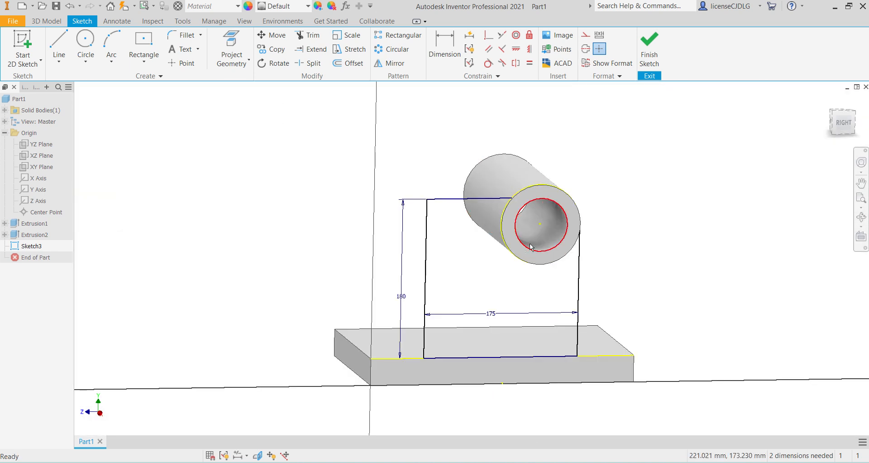
pyautogui.click(847, 123)
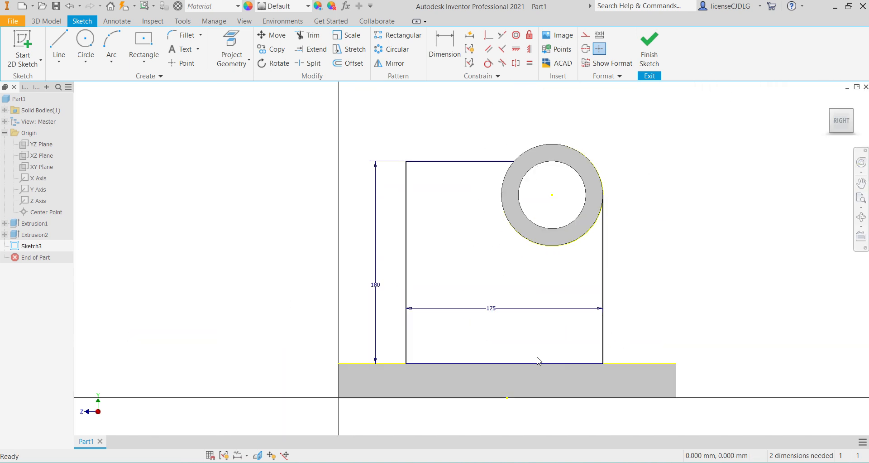
# - Dimension the outline's vertical line beneath the cylinder 85 mm horizontally from the origin point on the base plate's lower edge
pyautogui.click(603, 349)
pyautogui.click(445, 63)
pyautogui.click(508, 398)
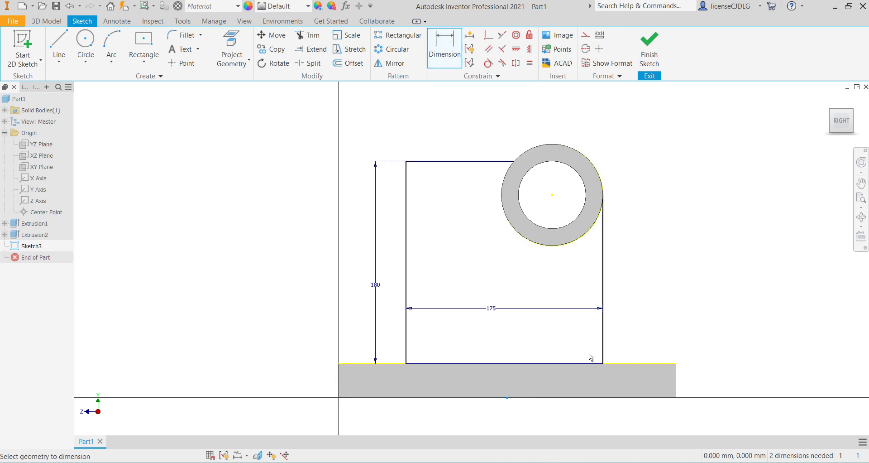
pyautogui.click(603, 353)
pyautogui.click(560, 385)
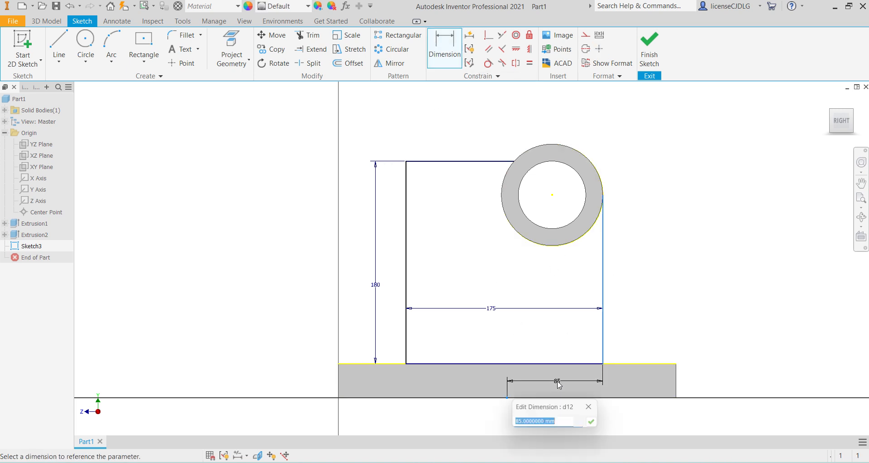
pyautogui.click(592, 421)
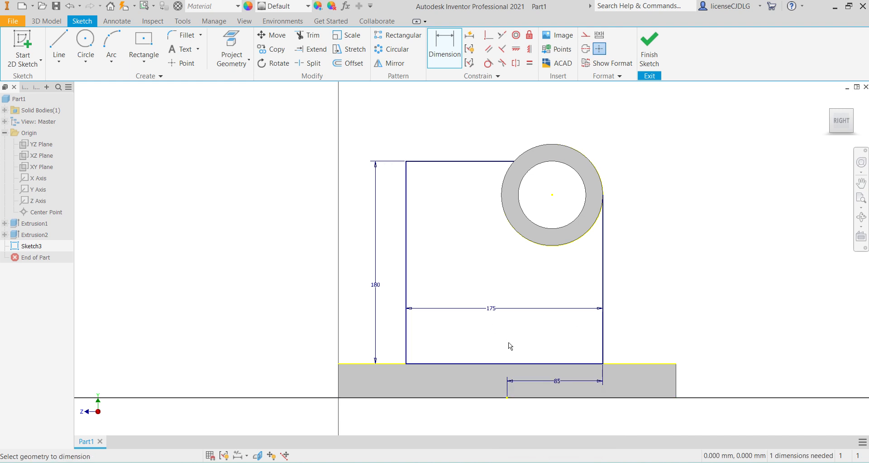
pyautogui.scroll(-3, 616, 208)
pyautogui.scroll(5, 607, 218)
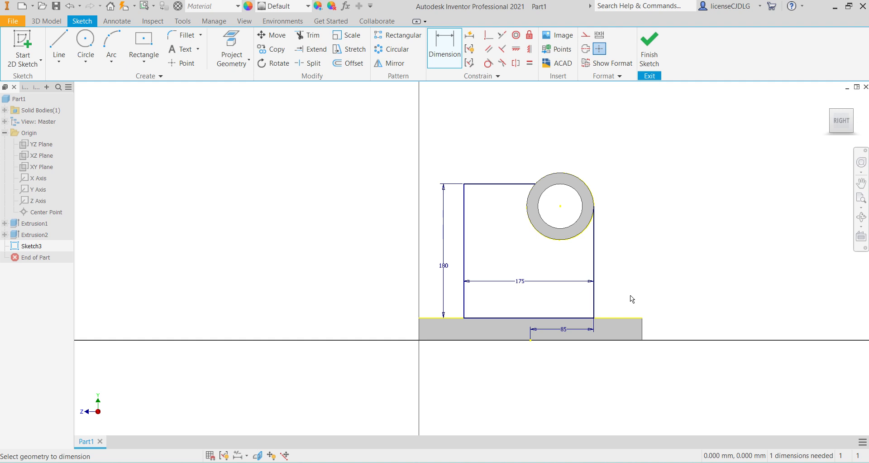
pyautogui.press('Escape')
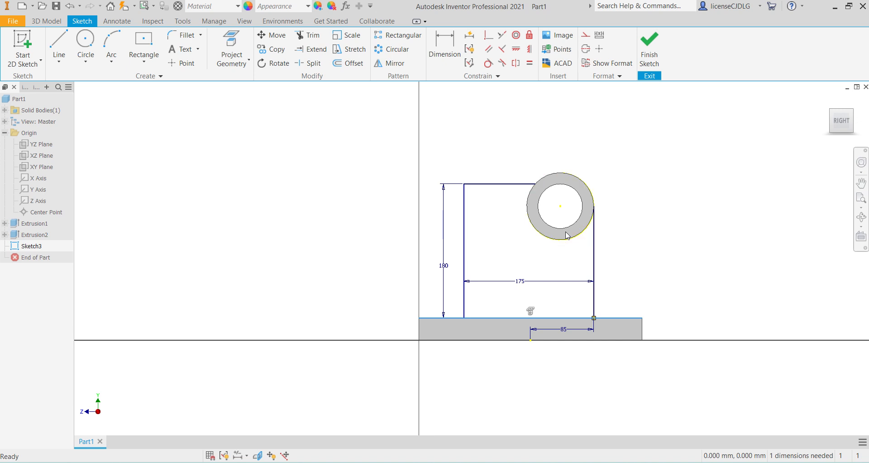
pyautogui.scroll(-3, 570, 245)
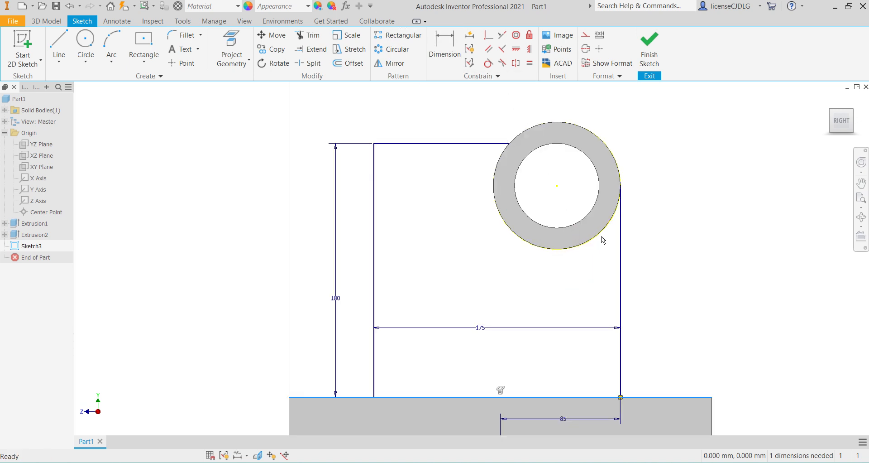
pyautogui.scroll(2, 518, 252)
pyautogui.scroll(2, 519, 252)
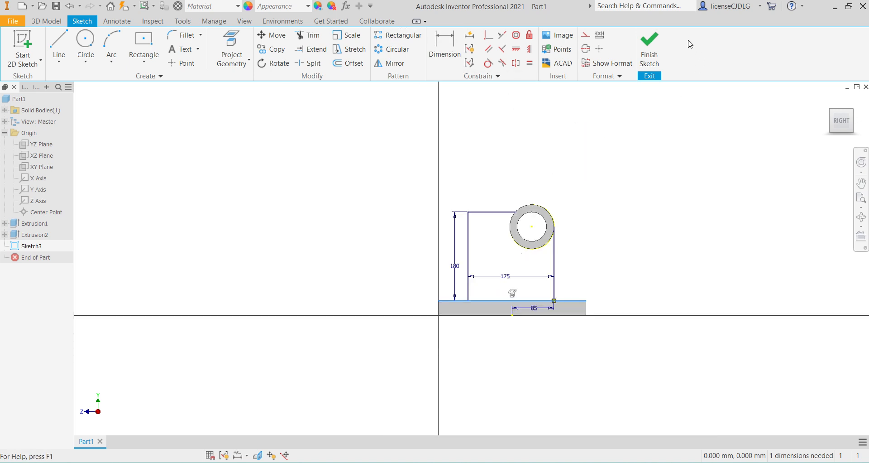
# - Finish the outline sketch and extrude the upright plate's profile 25 mm inward over the base plate, joined to the body
pyautogui.click(660, 54)
pyautogui.click(59, 45)
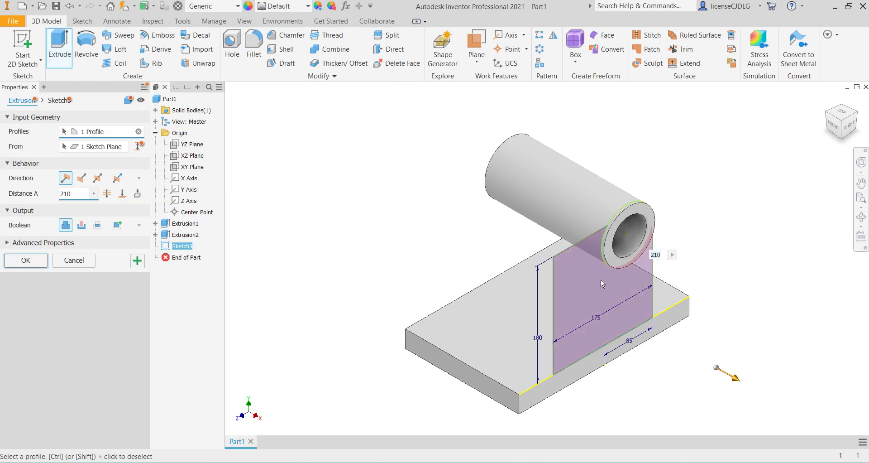
pyautogui.click(81, 178)
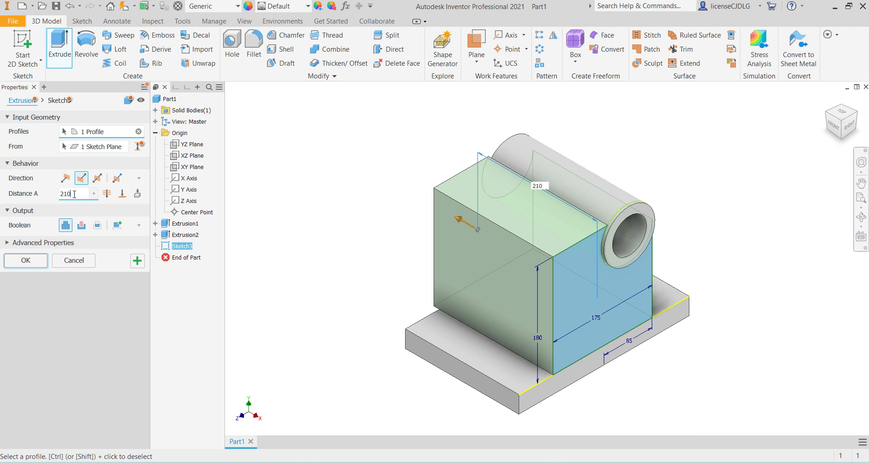
pyautogui.press('BackSpace')
pyautogui.press('BackSpace')
pyautogui.press('BackSpace')
pyautogui.write('25')
pyautogui.press('Return')
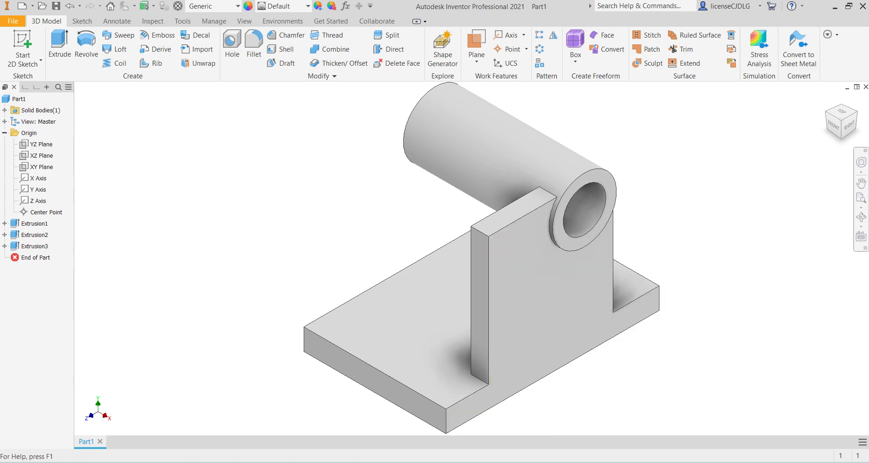
# - Start a sketch on the upright plate's outer face and draw a circle about 22 mm in diameter near its free upper corner
pyautogui.click(617, 461)
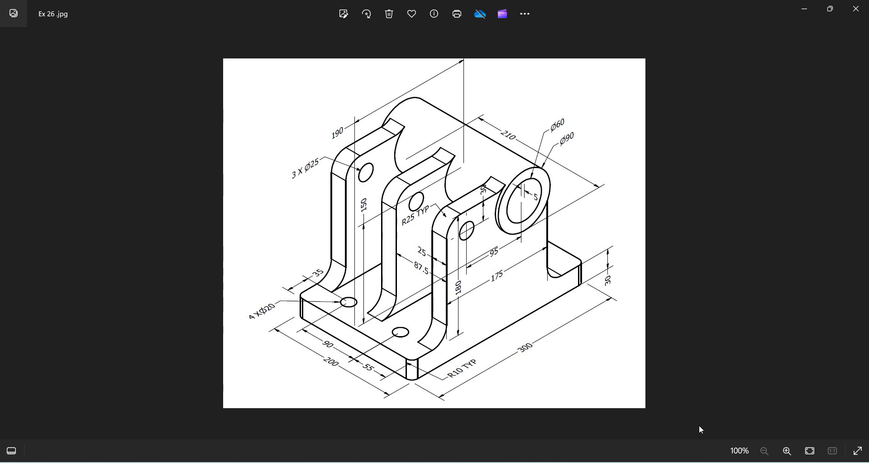
pyautogui.click(621, 462)
pyautogui.click(543, 308)
pyautogui.click(613, 301)
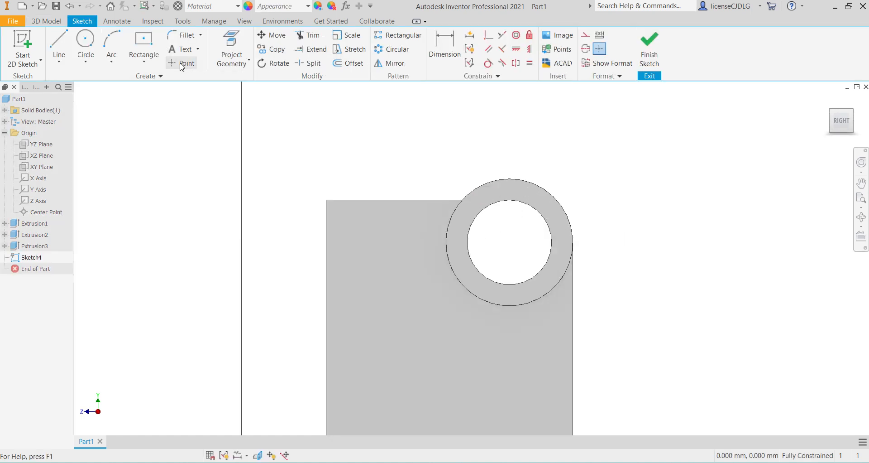
pyautogui.click(86, 45)
pyautogui.click(374, 239)
pyautogui.click(385, 228)
# - Dimension the circle's diameter as 25 mm
pyautogui.click(446, 43)
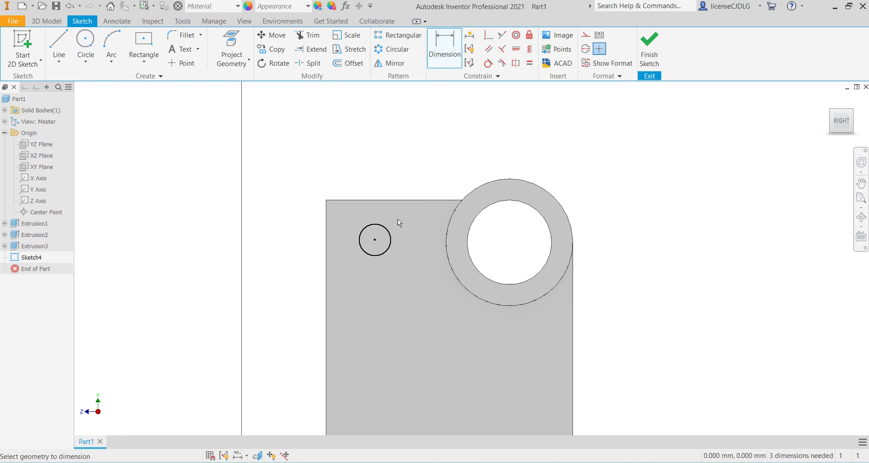
pyautogui.click(390, 240)
pyautogui.click(419, 163)
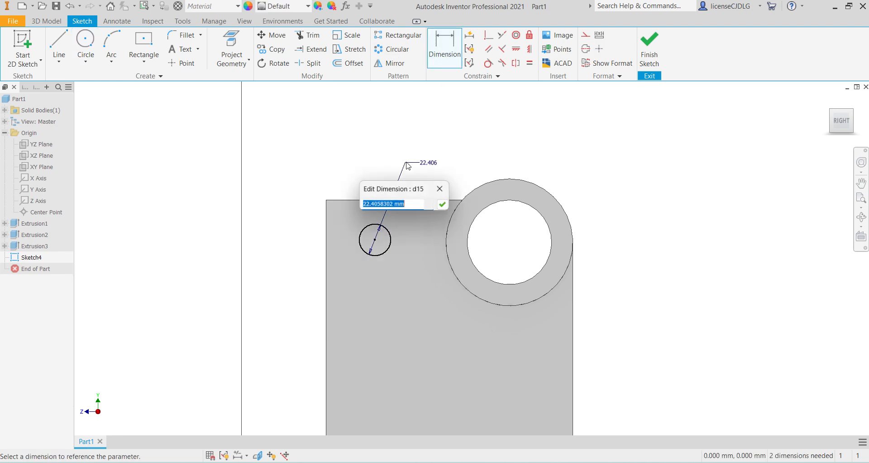
pyautogui.write('3')
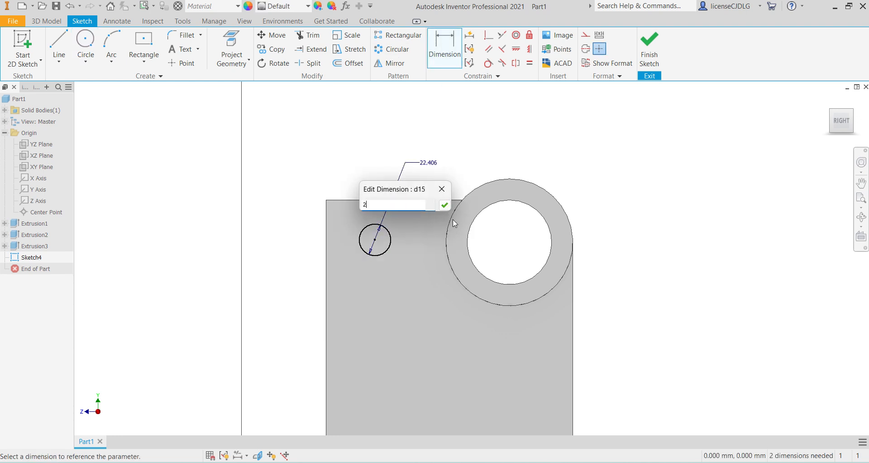
pyautogui.press('Return')
# - Dimension the circle's centre 30 mm below the upright plate's top edge
pyautogui.click(431, 200)
pyautogui.click(374, 239)
pyautogui.click(361, 173)
pyautogui.write('30')
pyautogui.press('Return')
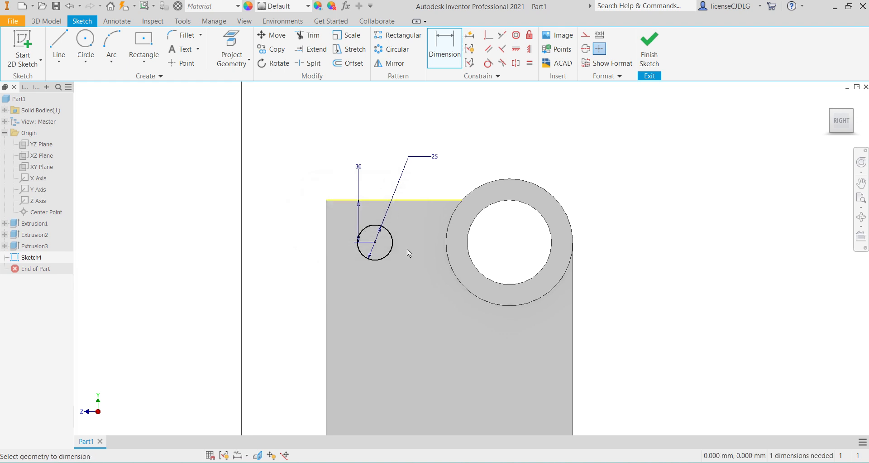
# - Dimension the circle's centre 95 mm horizontally from the cylinder's centre, as given in the Ex 26 drawing
pyautogui.click(475, 296)
pyautogui.click(442, 313)
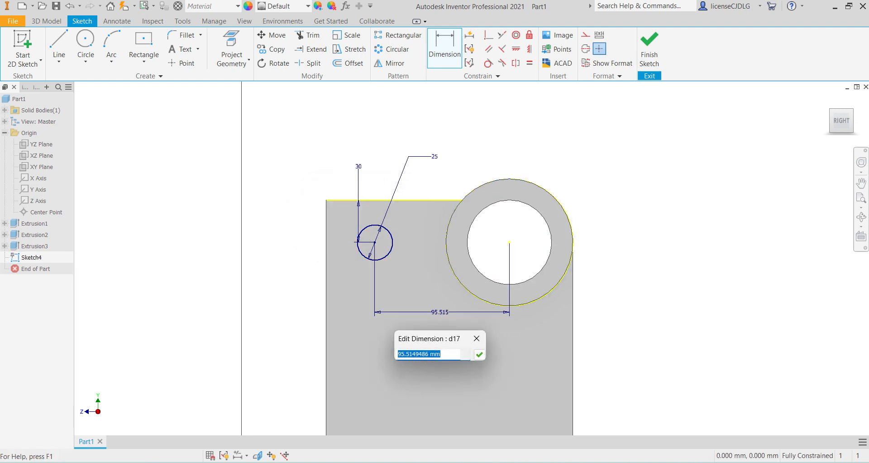
pyautogui.hotkey('alt', 'Tab')
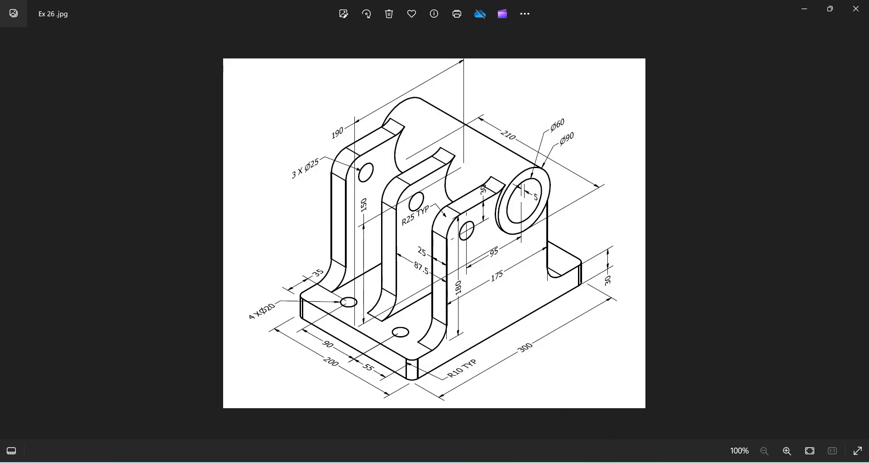
pyautogui.hotkey('alt', 'Tab')
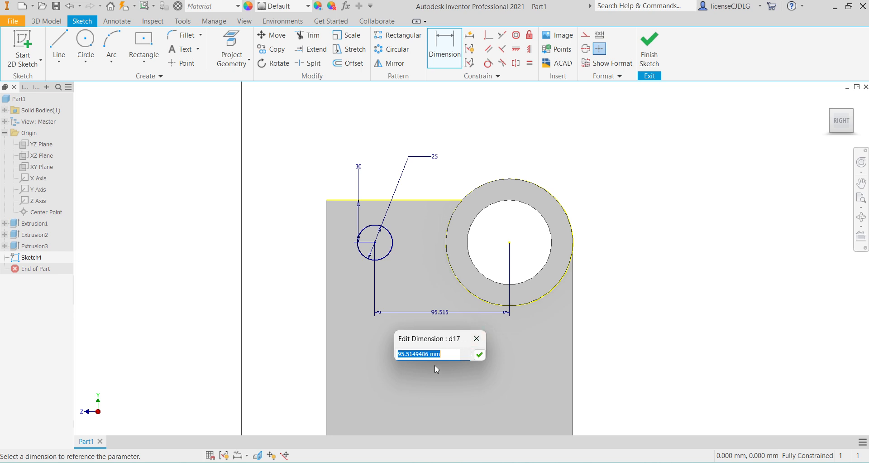
pyautogui.write('95')
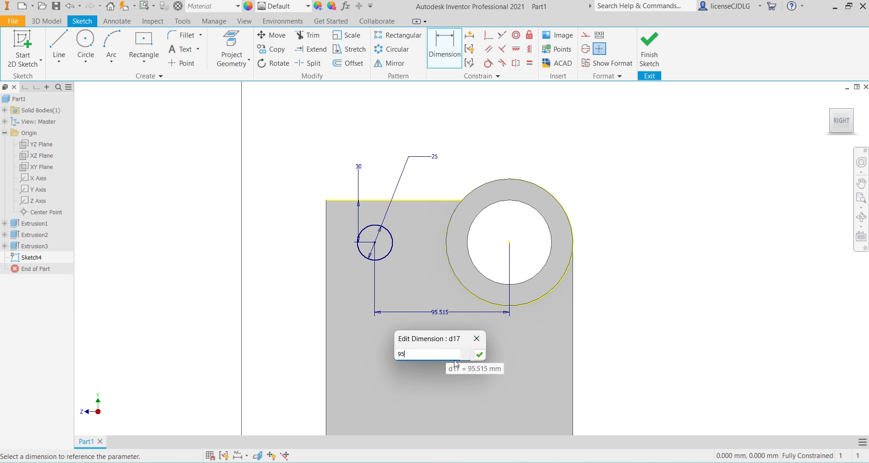
pyautogui.press('Return')
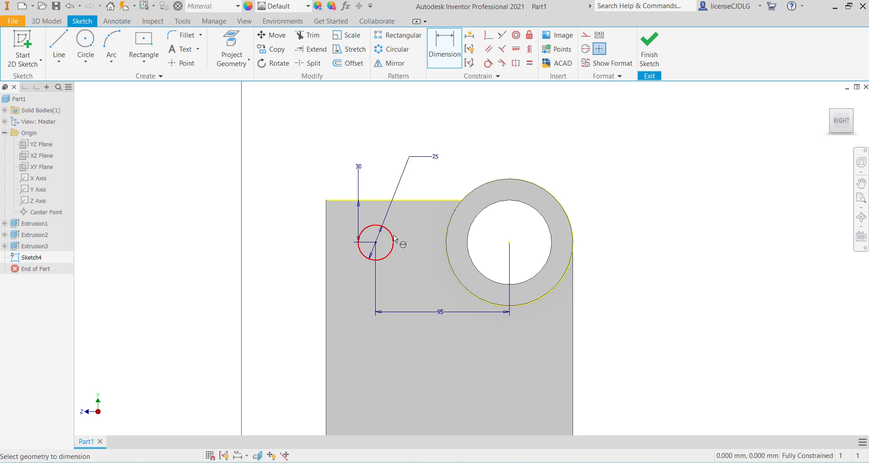
pyautogui.press('Escape')
# - Finish the sketch and cut the circle 25 mm deep through the upright plate with a flipped Extrude
pyautogui.click(649, 47)
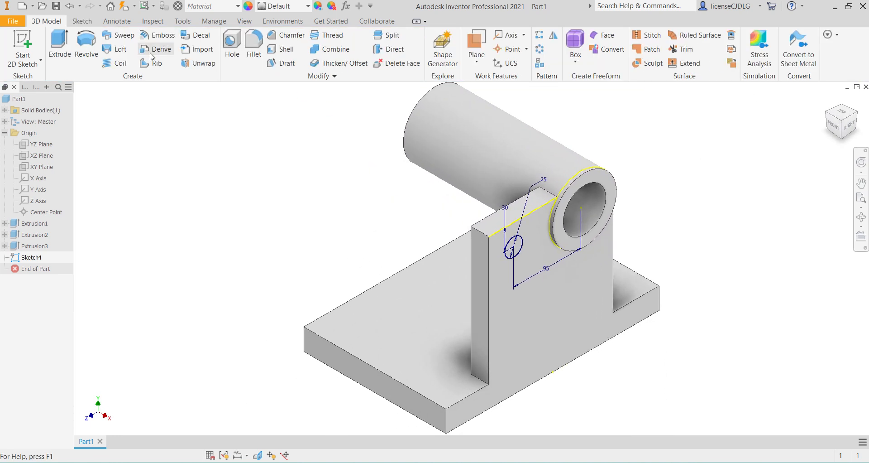
pyautogui.click(63, 49)
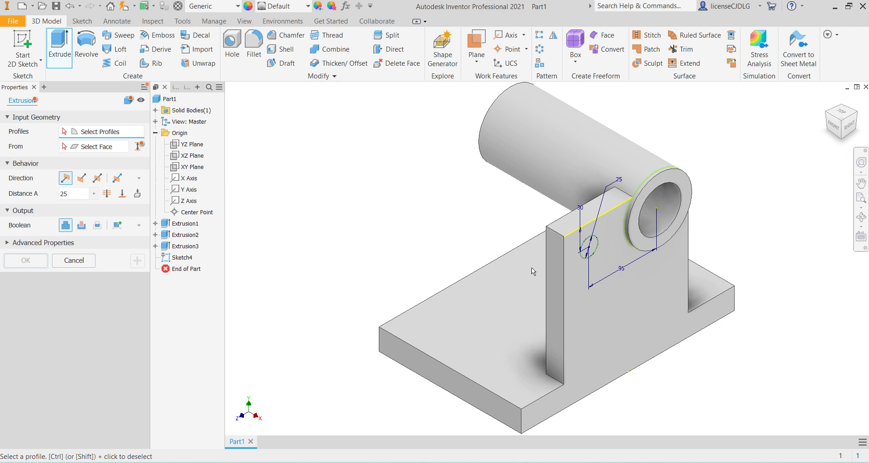
pyautogui.scroll(5, 613, 249)
pyautogui.click(501, 227)
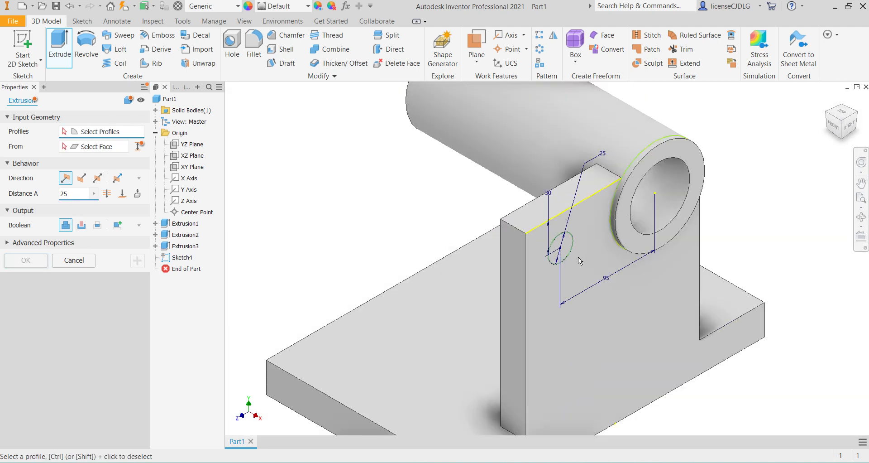
pyautogui.click(561, 249)
pyautogui.click(81, 225)
pyautogui.click(81, 178)
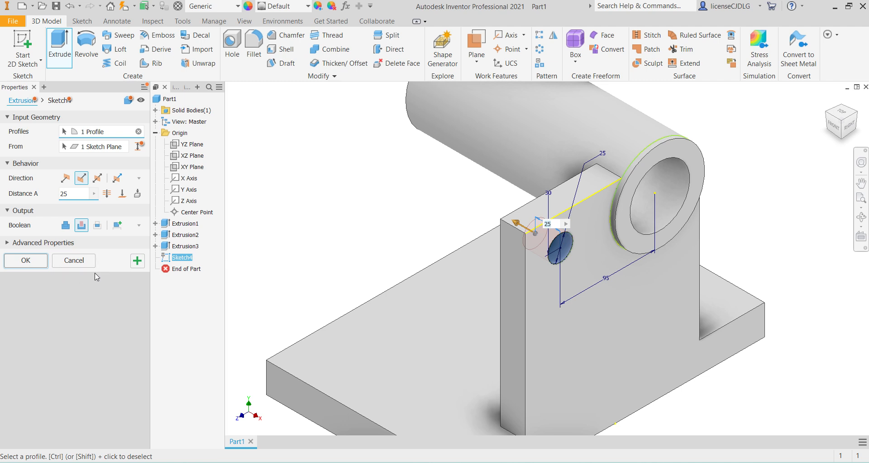
pyautogui.click(26, 261)
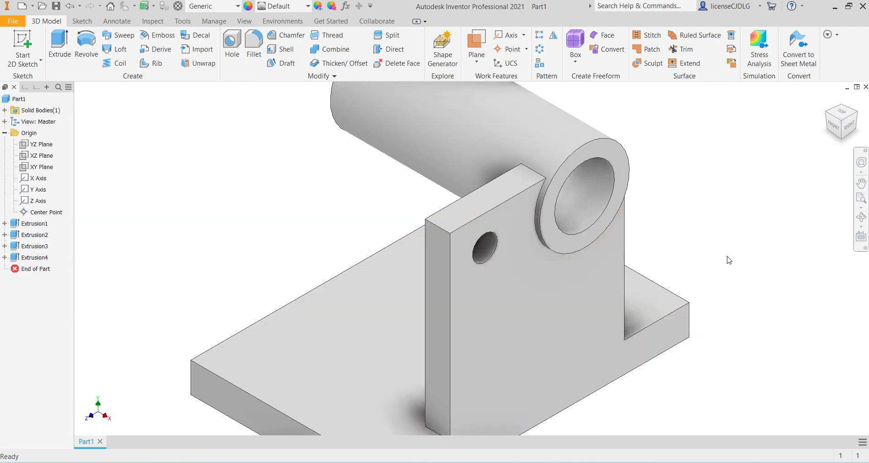
# - Fillet the upright plate with a 25 mm radius at its free top corner, its top edge at the cylinder and both base junctions
pyautogui.scroll(3, 547, 312)
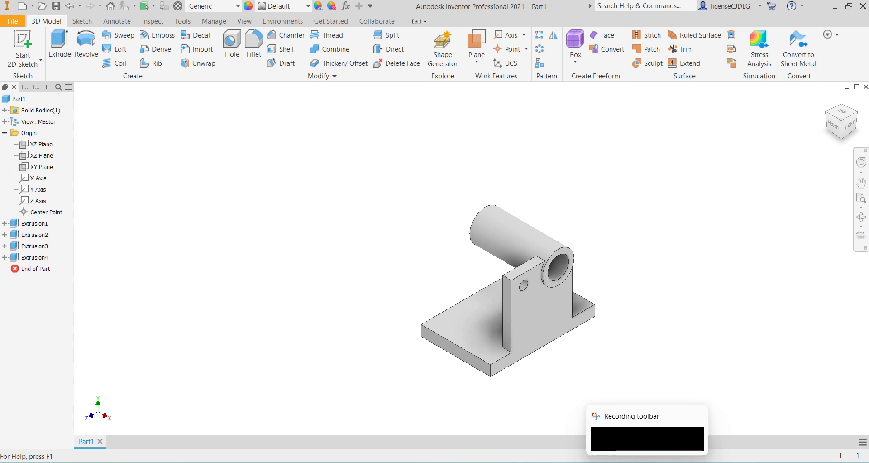
pyautogui.hotkey('alt', 'Tab')
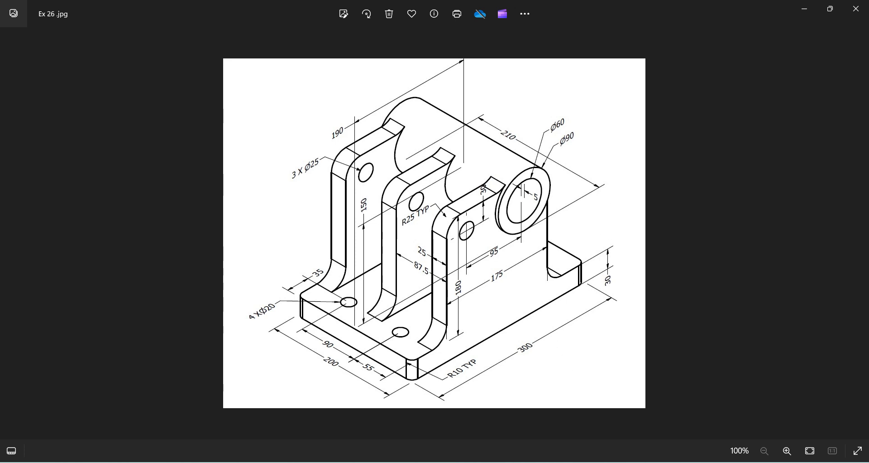
pyautogui.hotkey('alt', 'Tab')
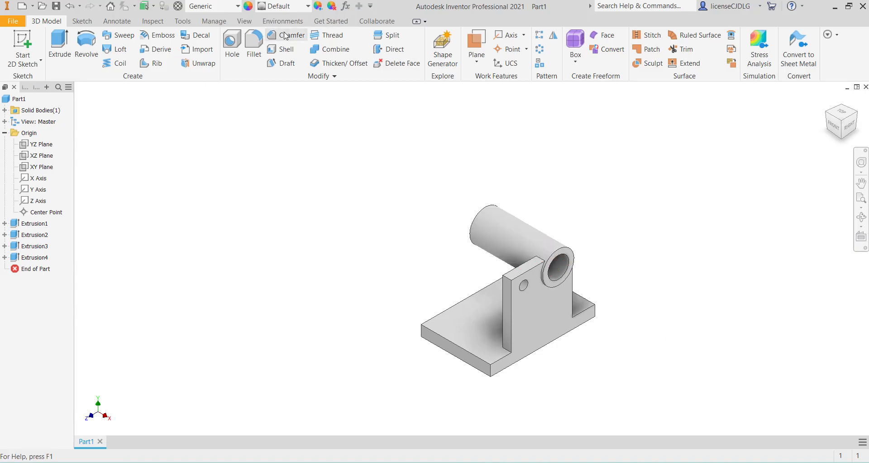
pyautogui.click(254, 45)
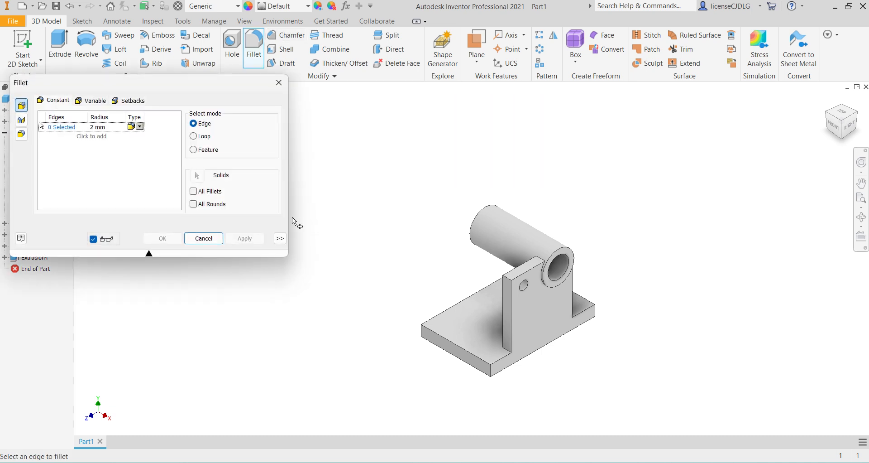
pyautogui.click(105, 127)
pyautogui.write('25')
pyautogui.scroll(-3, 528, 326)
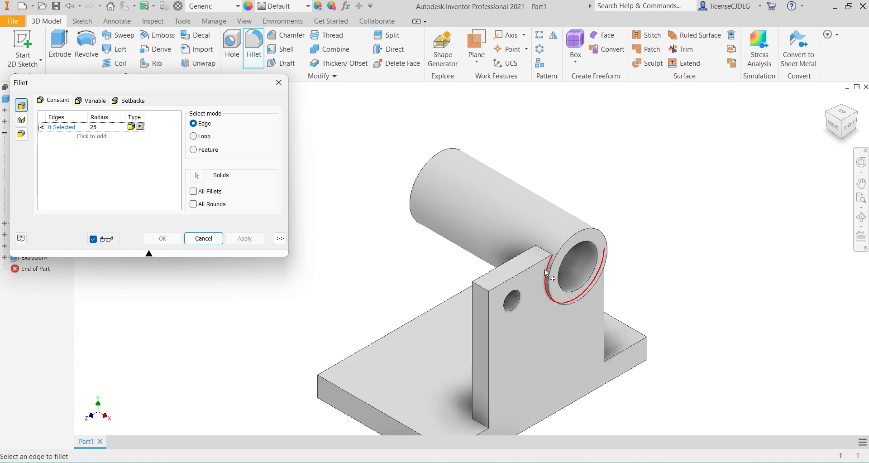
pyautogui.click(482, 288)
pyautogui.click(549, 255)
pyautogui.click(484, 425)
pyautogui.keyDown('shift'); pyautogui.moveTo(594, 389); pyautogui.dragTo(524, 397, button='middle'); pyautogui.keyUp('shift')
pyautogui.click(616, 366)
pyautogui.click(244, 238)
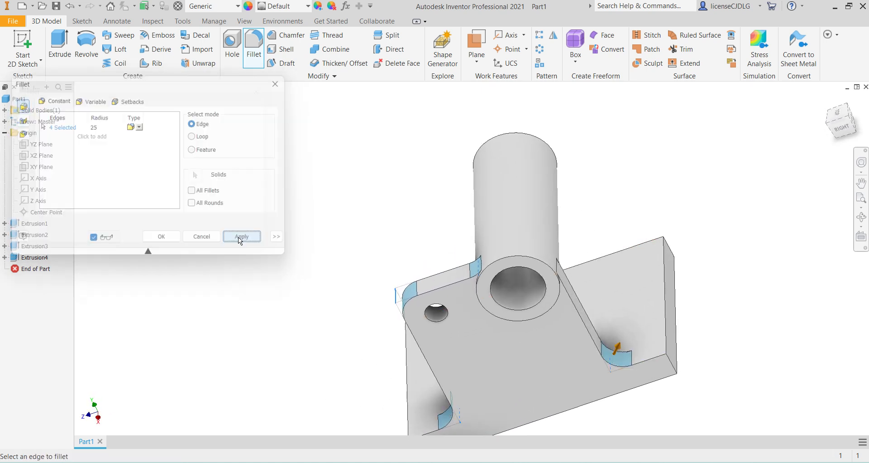
pyautogui.click(210, 238)
# - Set up a rectangular pattern of the upright plate, its hole and its fillets along the base plate's short edge, running inward
pyautogui.scroll(3, 368, 245)
pyautogui.keyDown('shift'); pyautogui.moveTo(383, 271); pyautogui.dragTo(476, 259, button='middle'); pyautogui.keyUp('shift')
pyautogui.scroll(-4, 476, 259)
pyautogui.scroll(3, 476, 260)
pyautogui.keyDown('shift'); pyautogui.moveTo(482, 302); pyautogui.dragTo(467, 303, button='middle'); pyautogui.keyUp('shift')
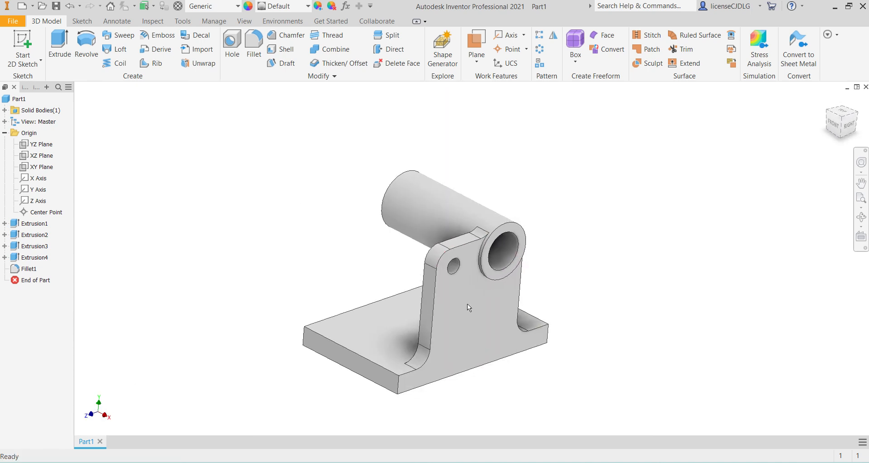
pyautogui.click(42, 246)
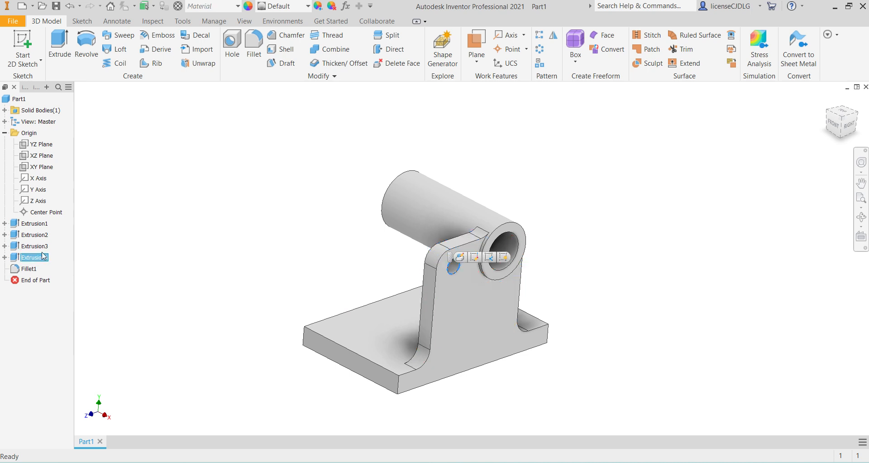
pyautogui.keyDown('ctrl'); pyautogui.click(41, 258); pyautogui.keyUp('ctrl')
pyautogui.keyDown('ctrl'); pyautogui.click(29, 269); pyautogui.keyUp('ctrl')
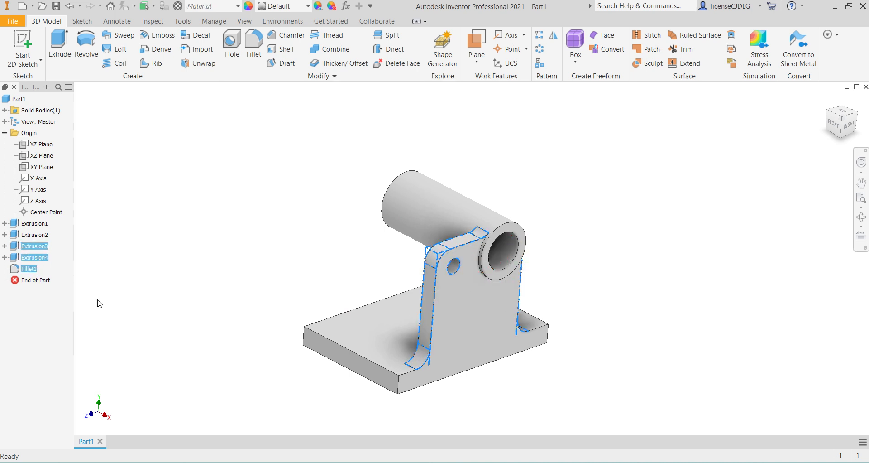
pyautogui.click(539, 35)
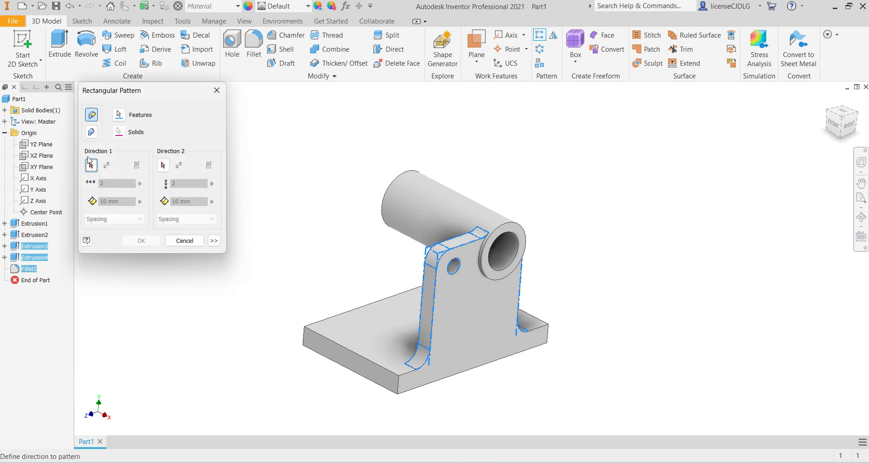
pyautogui.click(343, 347)
pyautogui.click(106, 166)
# - Set the pattern to 3 instances spaced 87.5 mm apart and create it
pyautogui.click(103, 184)
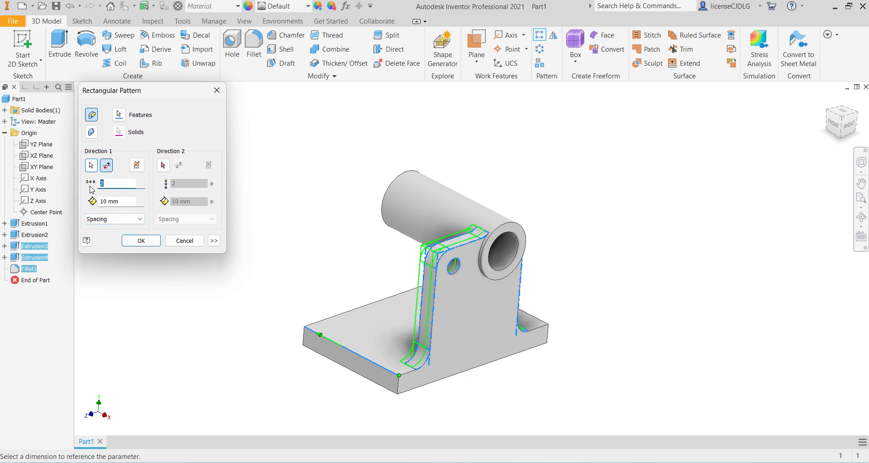
pyautogui.write('3')
pyautogui.click(101, 201)
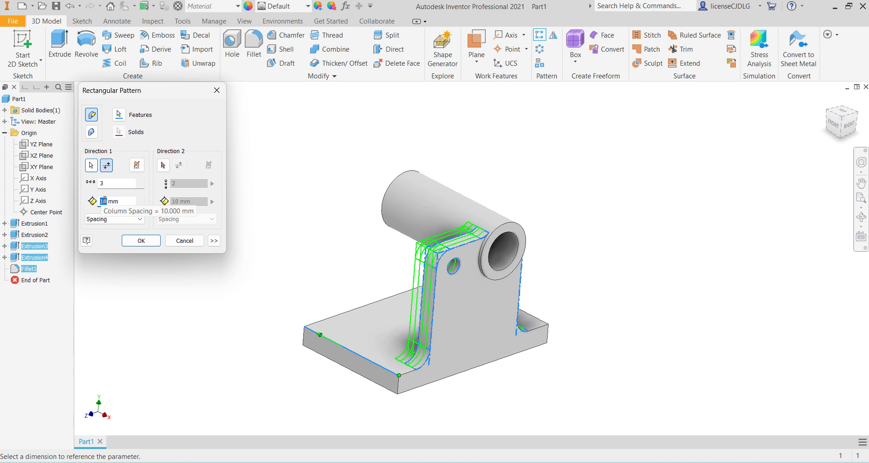
pyautogui.write('85.5')
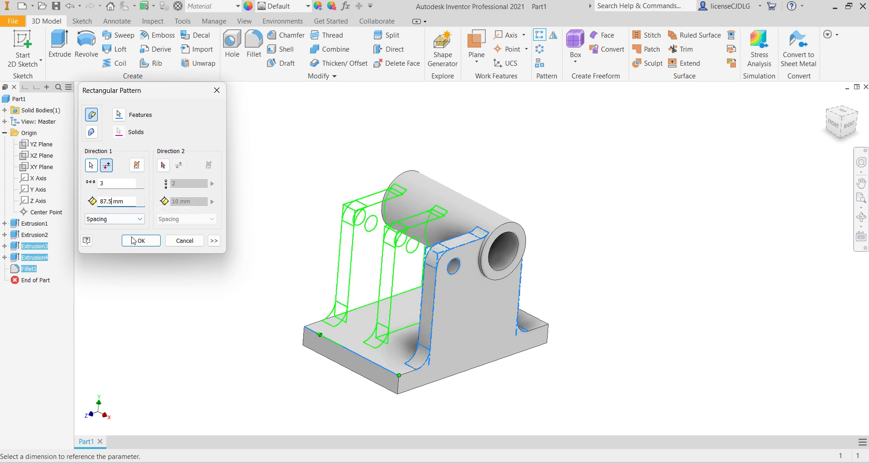
pyautogui.keyDown('shift'); pyautogui.moveTo(508, 367); pyautogui.dragTo(398, 349, button='middle'); pyautogui.keyUp('shift')
pyautogui.click(151, 239)
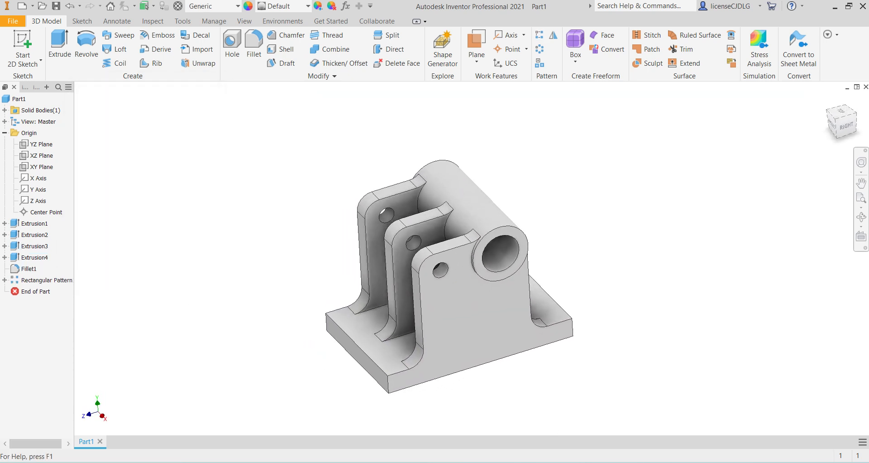
# - Compare the patterned bracket with the Ex 26 reference drawing to find the features still missing
pyautogui.click(655, 461)
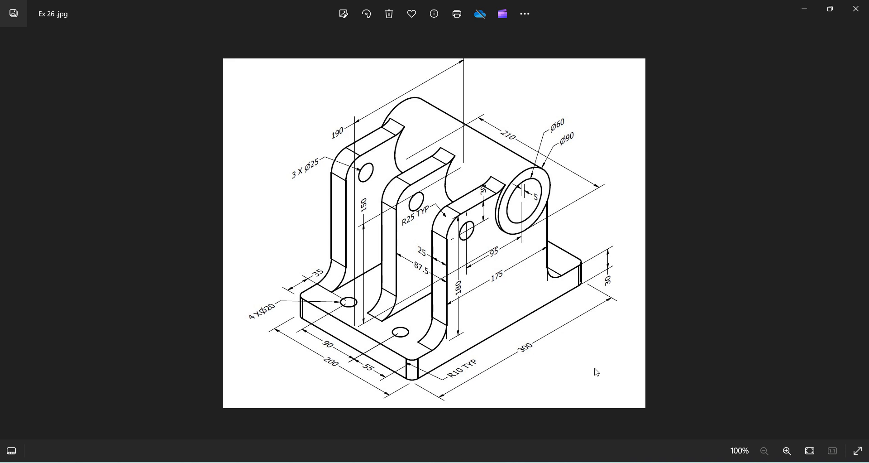
pyautogui.hotkey('alt', 'Tab')
pyautogui.scroll(-3, 646, 382)
pyautogui.scroll(3, 515, 140)
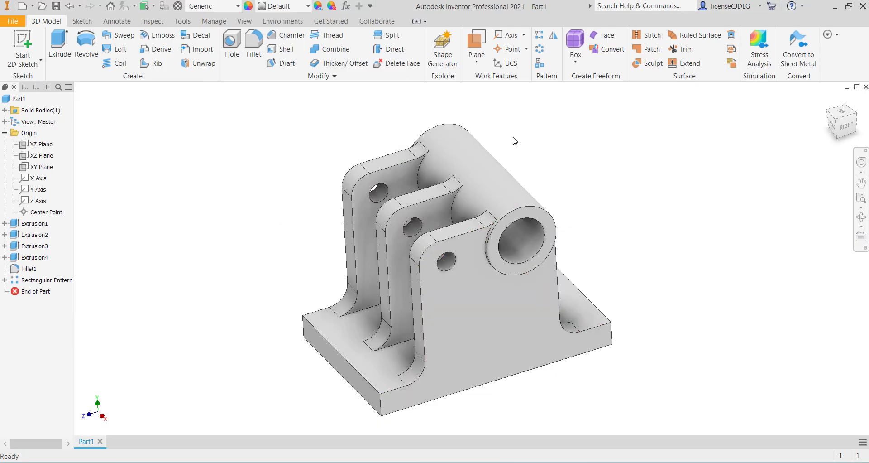
# - Check the base hole dimensions in the Ex 26 drawing and start a sketch on the base plate's top face
pyautogui.click(836, 120)
pyautogui.scroll(-3, 531, 256)
pyautogui.scroll(2, 510, 289)
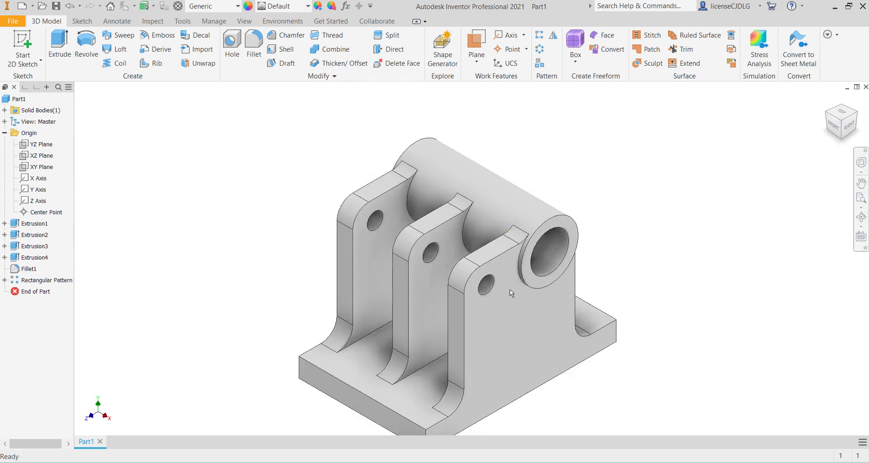
pyautogui.moveTo(526, 306)
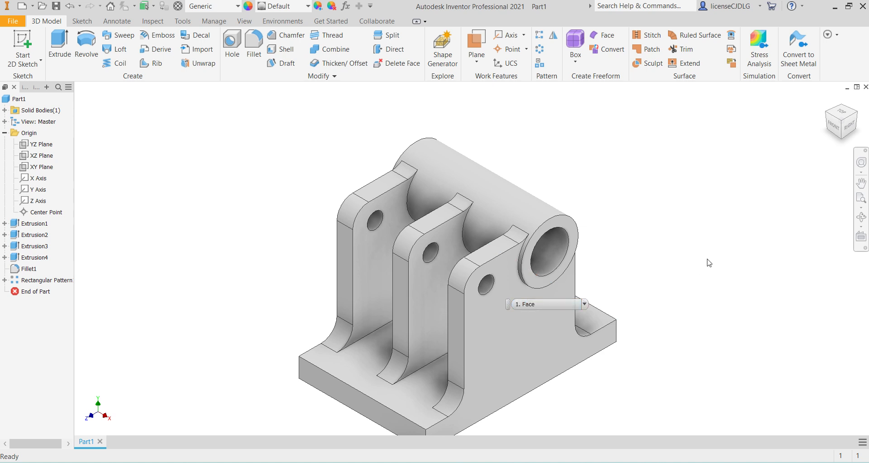
pyautogui.hotkey('alt', 'Tab')
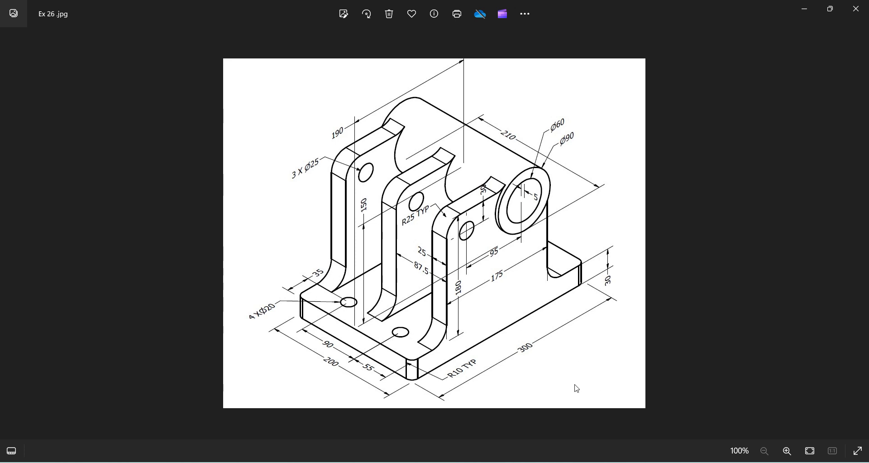
pyautogui.hotkey('alt', 'Tab')
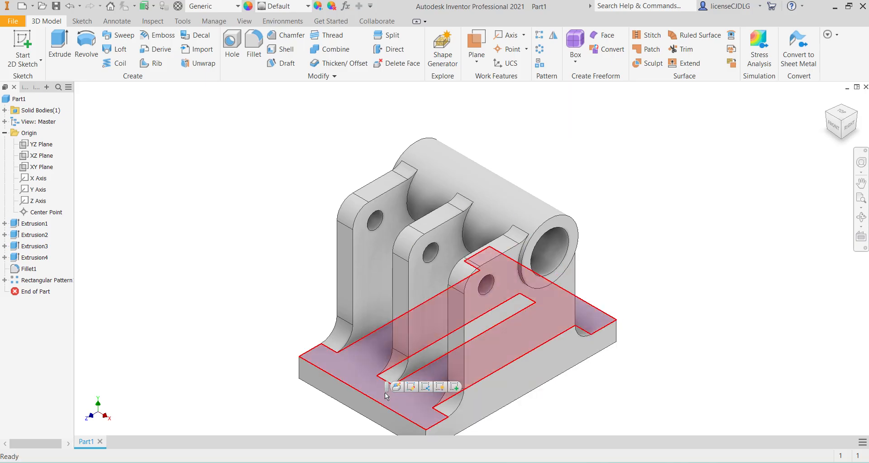
pyautogui.click(434, 390)
pyautogui.click(455, 388)
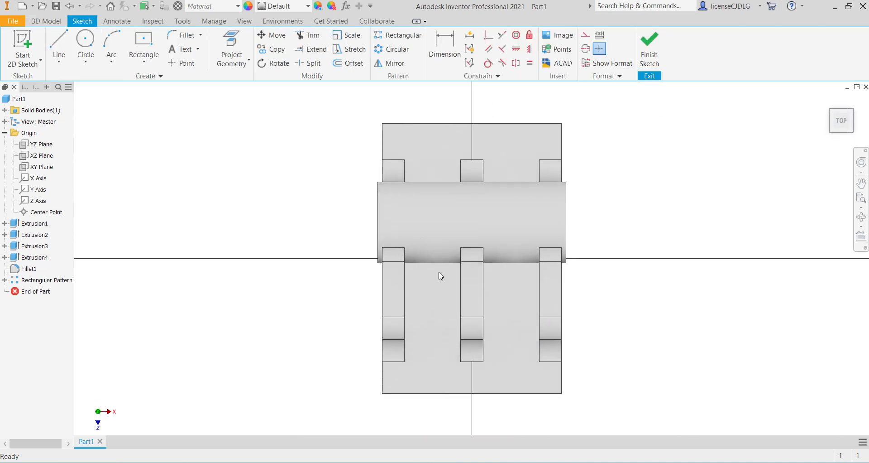
# - Sketch two circles side by side near one short edge of the base plate, one about 26 mm in diameter
pyautogui.click(86, 43)
pyautogui.click(511, 376)
pyautogui.click(520, 384)
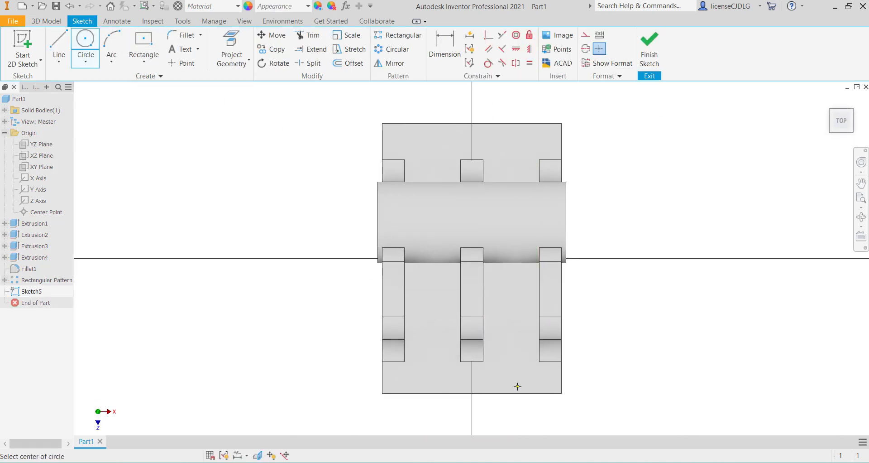
pyautogui.click(430, 376)
pyautogui.click(441, 366)
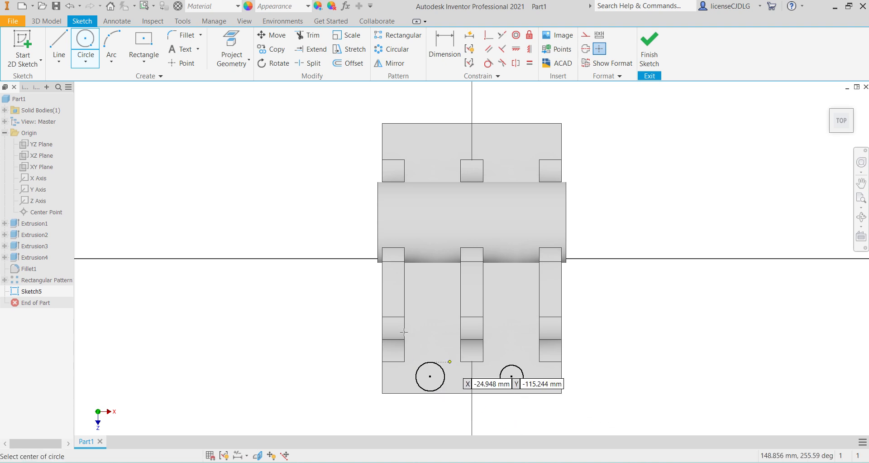
pyautogui.press('Escape')
# - Set one circle's diameter to 20 mm and its centre 55 mm from the nearest long edge of the base plate
pyautogui.press('d')
pyautogui.click(509, 363)
pyautogui.click(498, 337)
pyautogui.write('20')
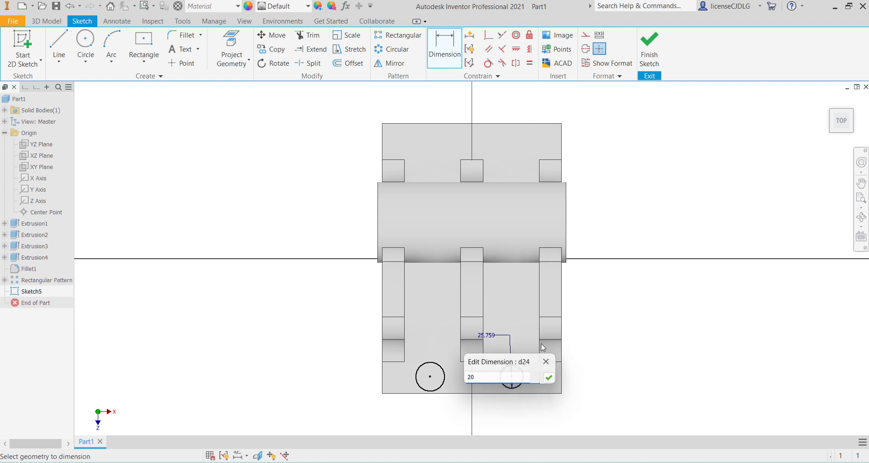
pyautogui.press('Return')
pyautogui.click(504, 363)
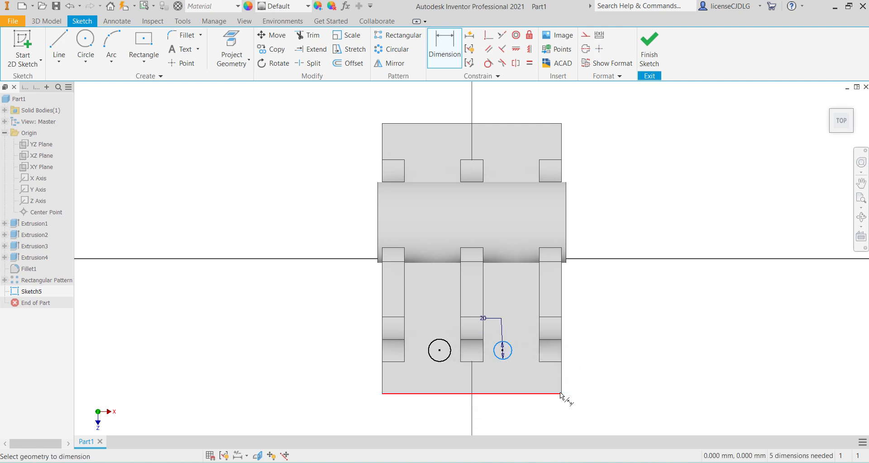
pyautogui.click(562, 392)
pyautogui.click(540, 413)
pyautogui.write('55')
pyautogui.press('Return')
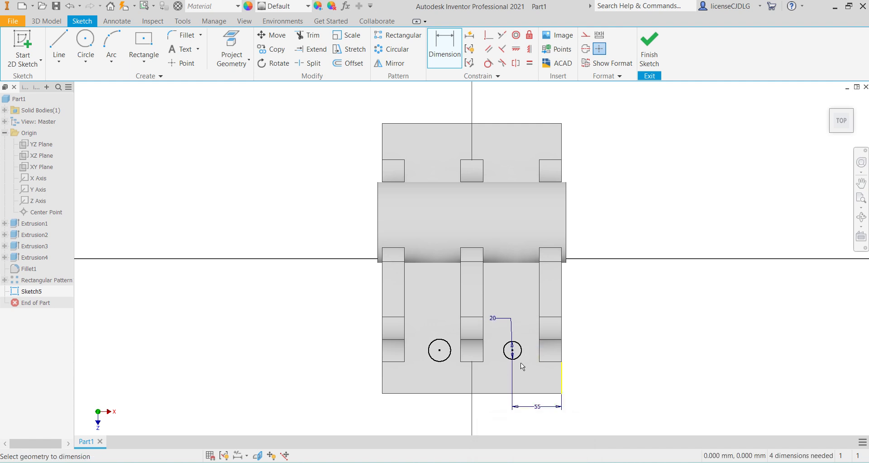
# - Set the spacing between the two circle centres to 90 mm
pyautogui.click(519, 360)
pyautogui.click(445, 360)
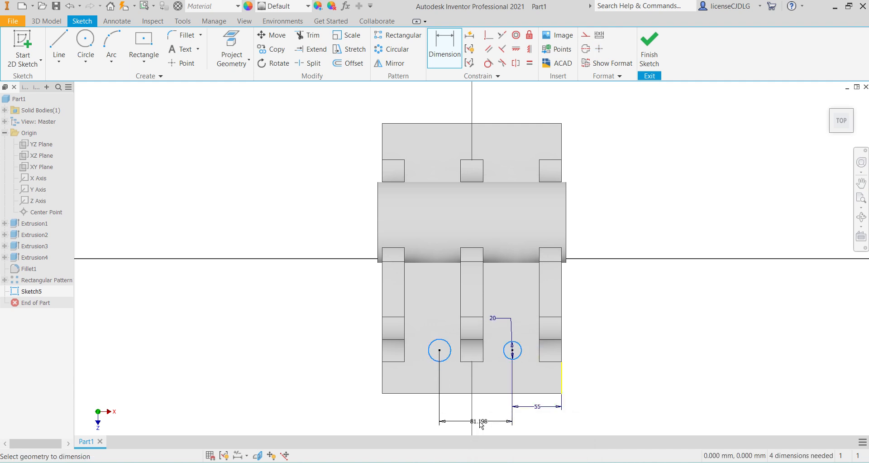
pyautogui.click(477, 416)
pyautogui.write('90')
pyautogui.press('Return')
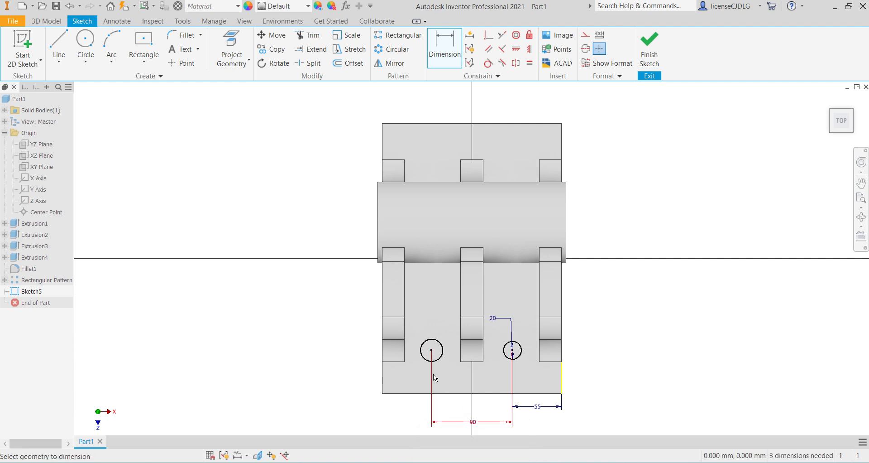
pyautogui.click(436, 361)
pyautogui.press('Escape')
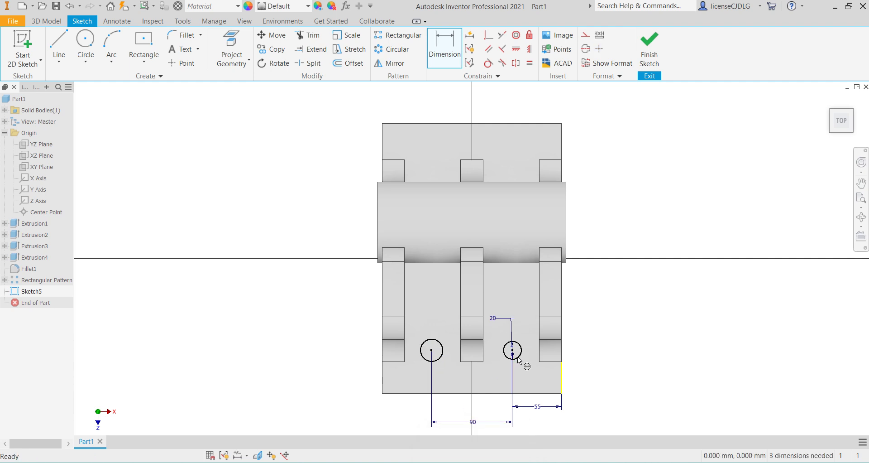
# - Place the 20 mm circle's centre 35 mm from the base plate's short edge and check the Ex 26 drawing
pyautogui.click(519, 361)
pyautogui.click(539, 394)
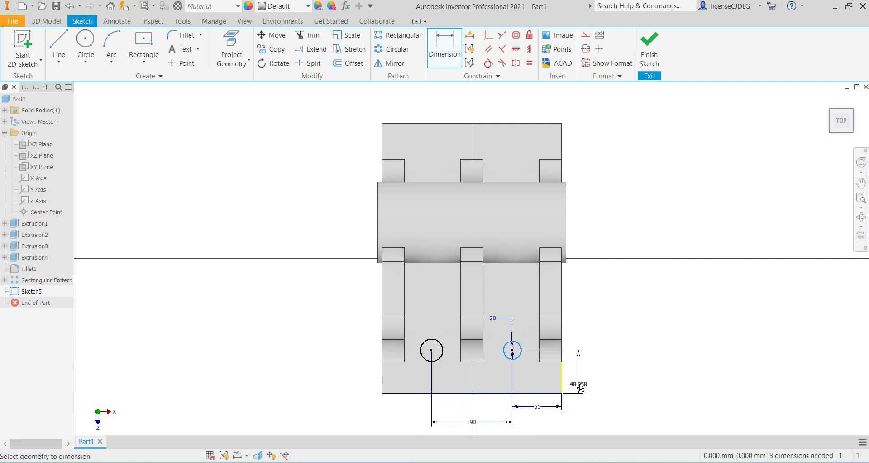
pyautogui.click(583, 388)
pyautogui.write('3')
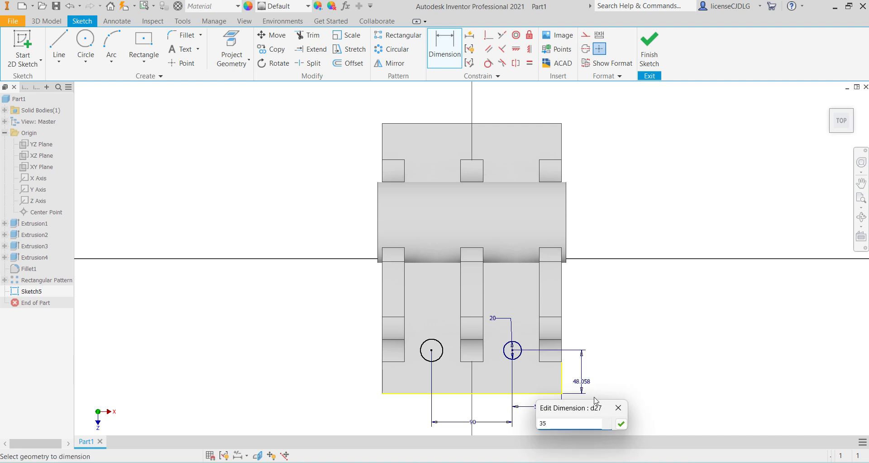
pyautogui.write('5')
pyautogui.press('Return')
pyautogui.hotkey('alt', 'Tab')
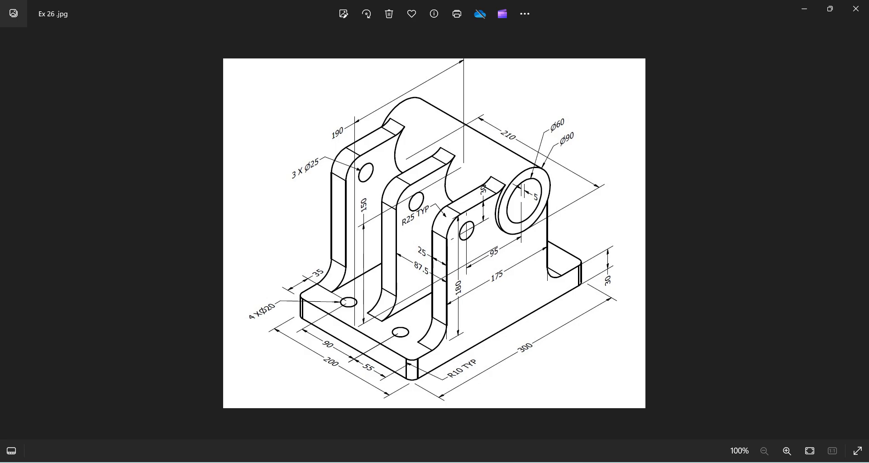
pyautogui.hotkey('alt', 'Tab')
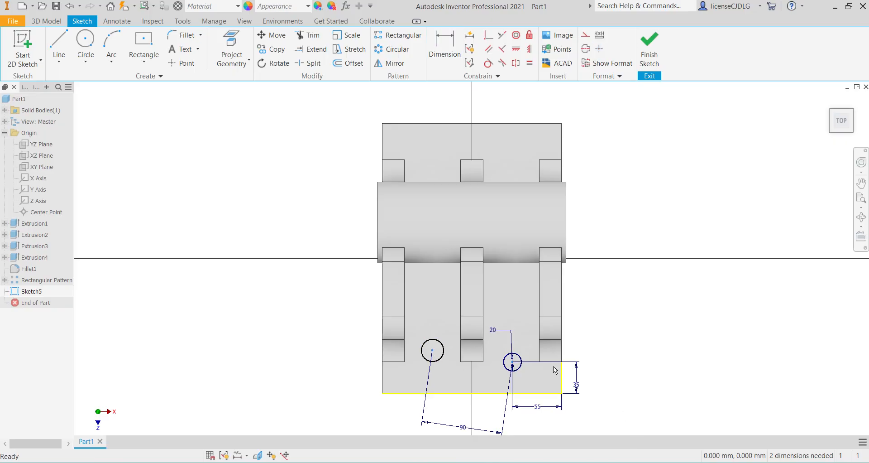
# - Constrain the two circles to be horizontally aligned at their centres and equal in size
pyautogui.click(515, 49)
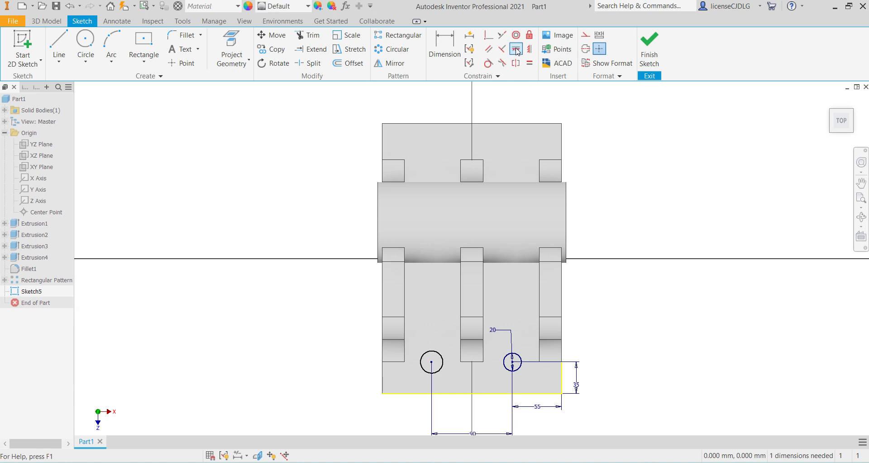
pyautogui.press('Escape')
pyautogui.keyDown('ctrl'); pyautogui.click(442, 366); pyautogui.keyUp('ctrl')
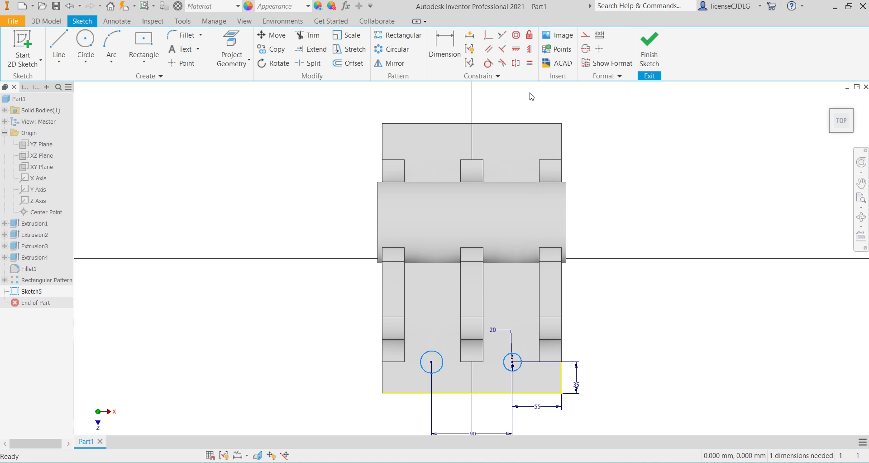
pyautogui.click(528, 63)
pyautogui.press('Escape')
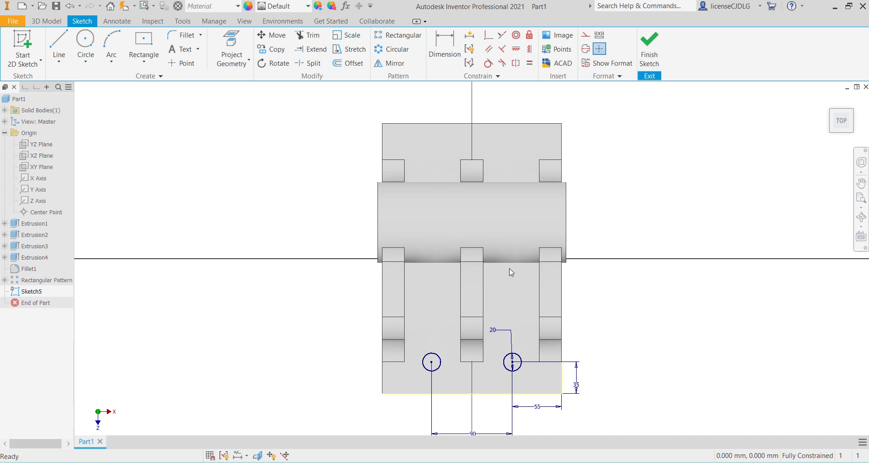
# - Draw a horizontal line along the X axis between the base plate's long edges and convert it to construction
pyautogui.scroll(2, 513, 273)
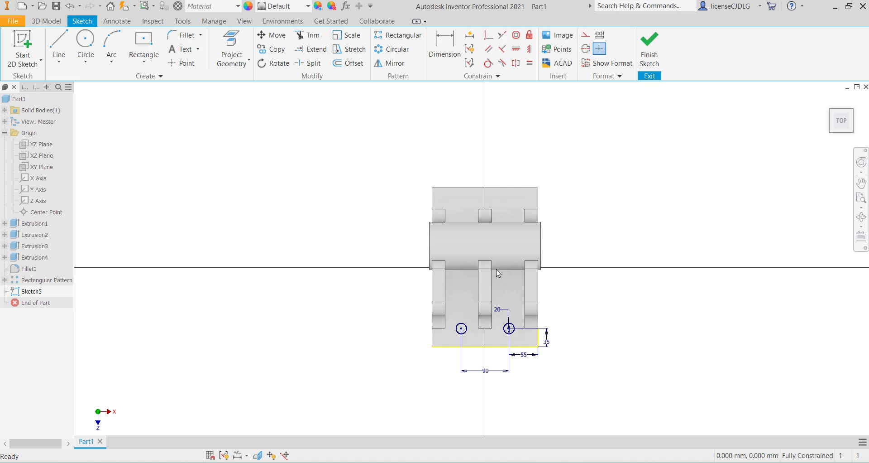
pyautogui.scroll(-5, 493, 268)
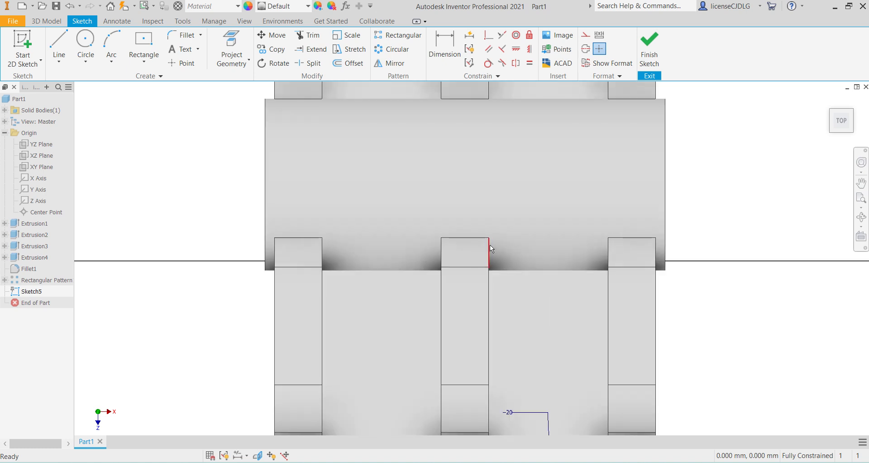
pyautogui.scroll(4, 495, 261)
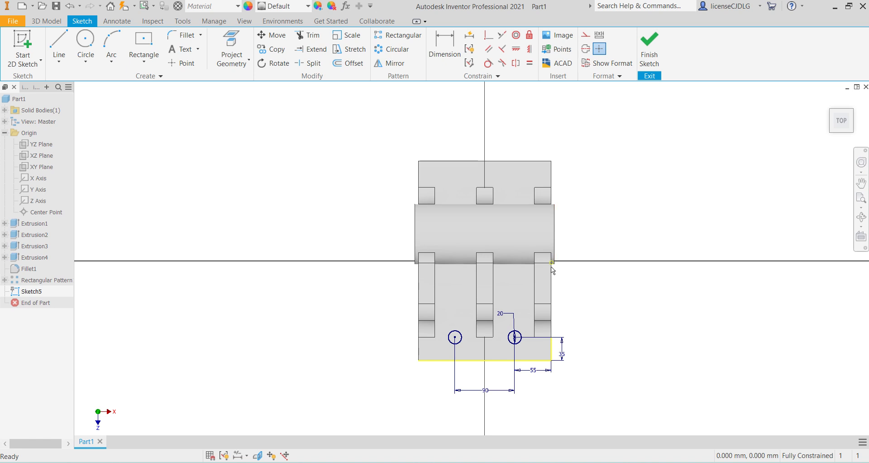
pyautogui.press('l')
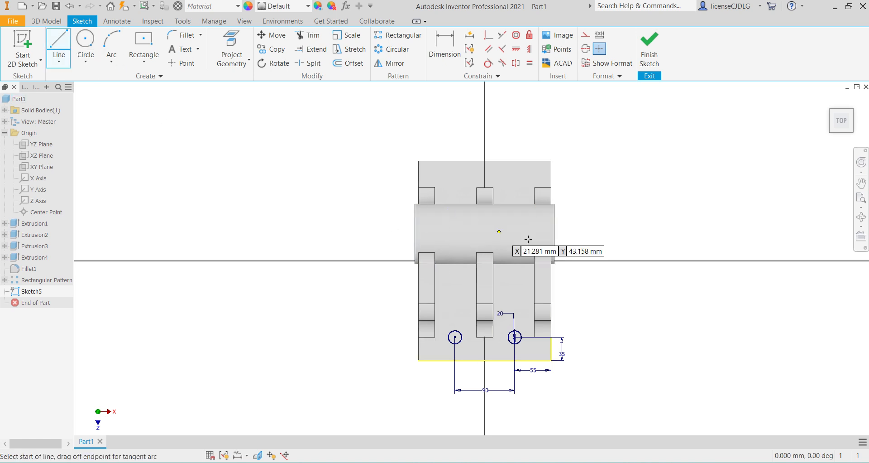
pyautogui.scroll(-8, 556, 260)
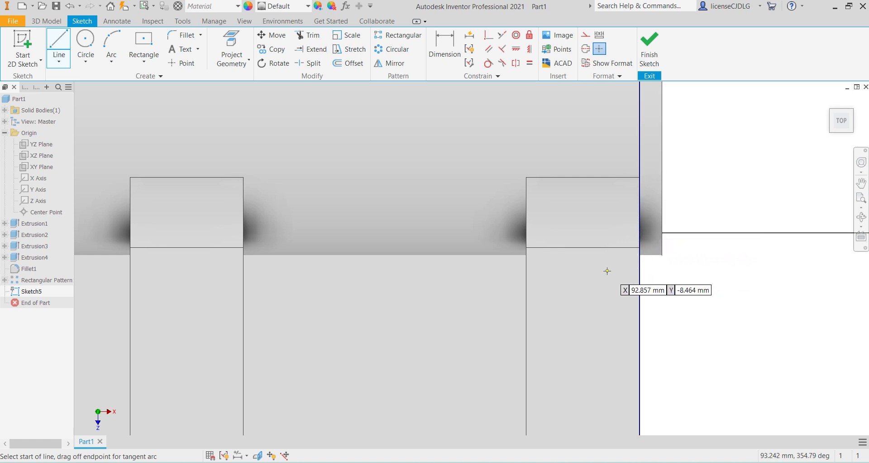
pyautogui.scroll(2, 607, 272)
pyautogui.scroll(4, 632, 249)
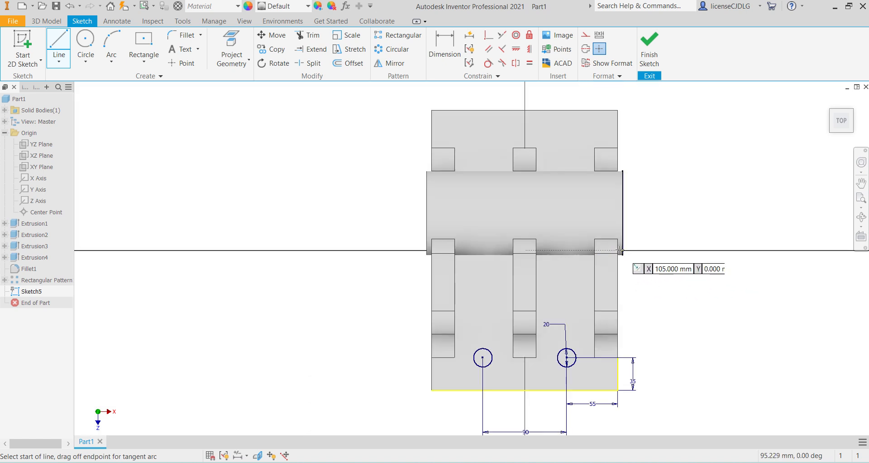
pyautogui.click(620, 249)
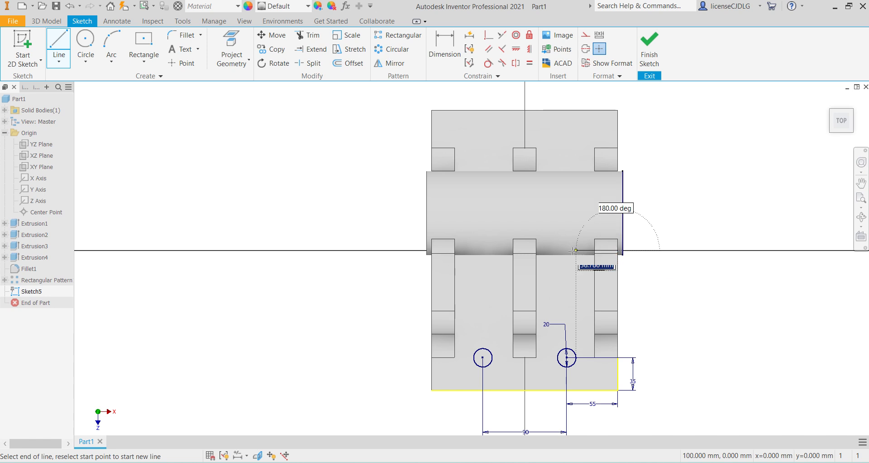
pyautogui.click(428, 250)
pyautogui.rightClick(366, 270)
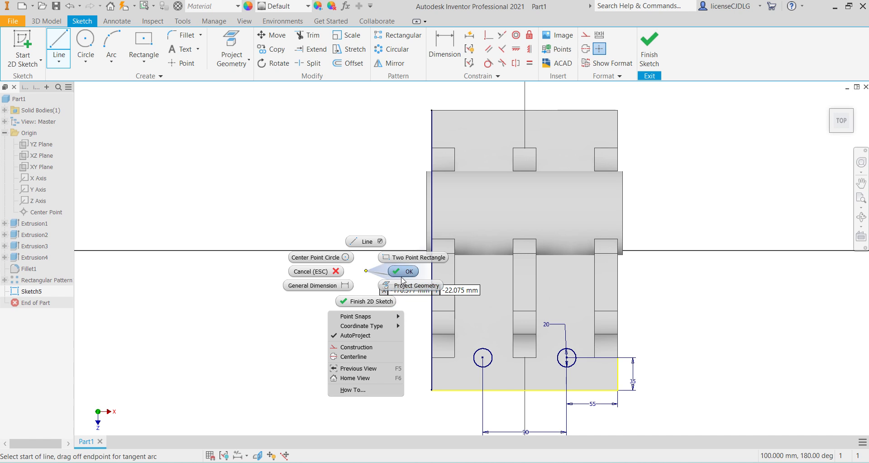
pyautogui.click(401, 278)
pyautogui.click(567, 249)
pyautogui.click(586, 36)
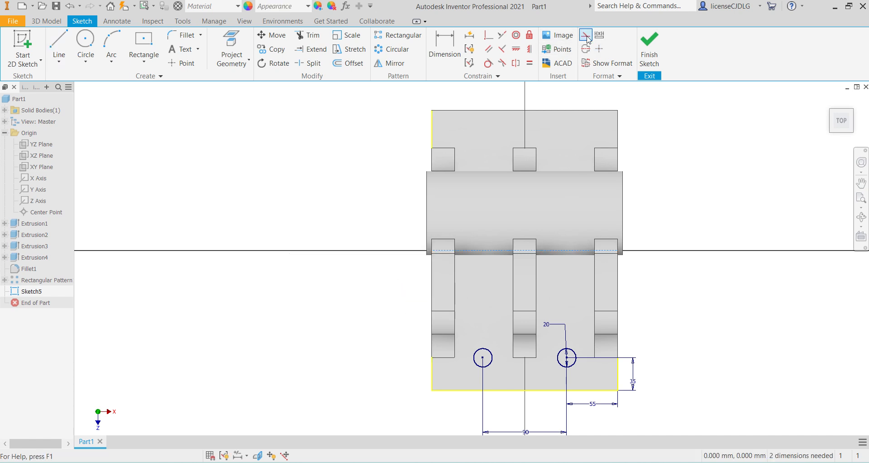
# - Measure the distance from the construction line to the base plate's short edge beside the circles
pyautogui.click(453, 49)
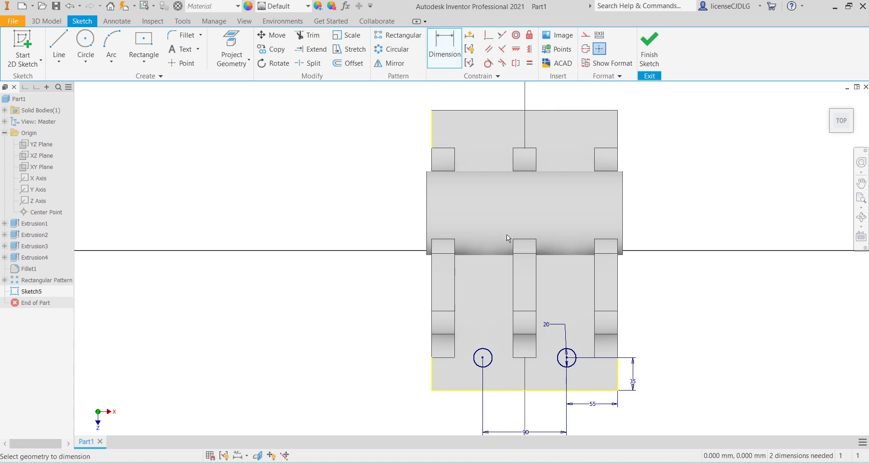
pyautogui.click(489, 250)
pyautogui.click(467, 390)
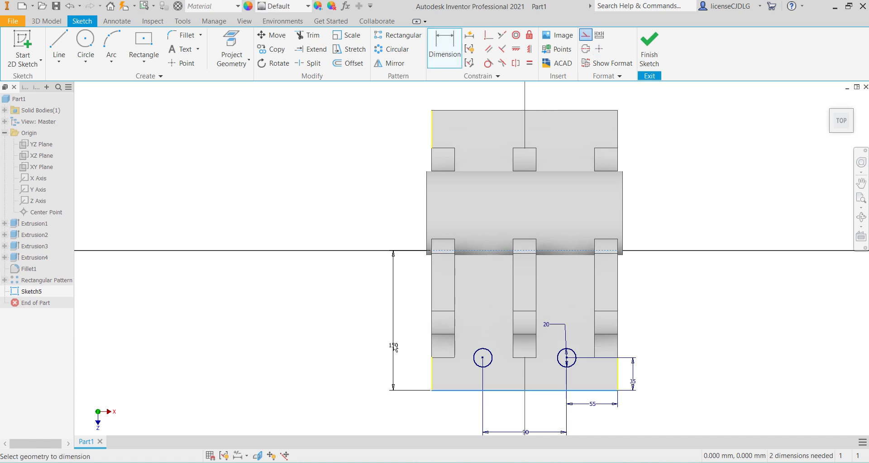
pyautogui.press('Escape')
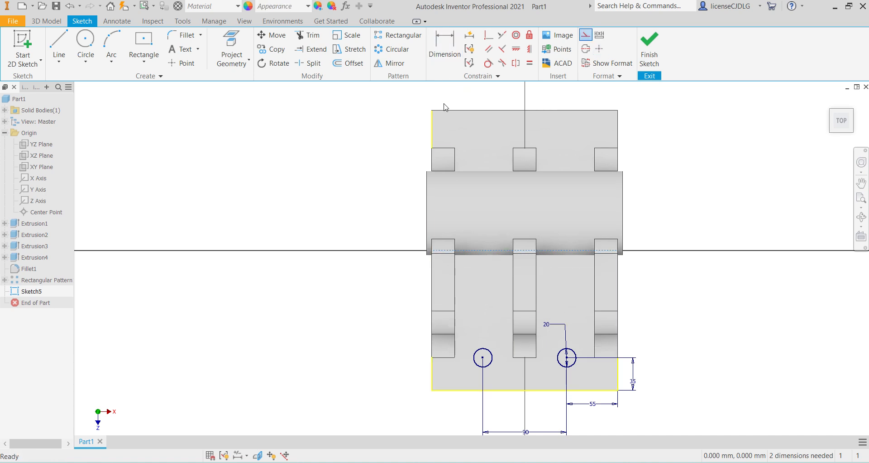
# - Mirror both circles across the construction line to the opposite end of the base plate
pyautogui.moveTo(582, 380); pyautogui.dragTo(460, 319)
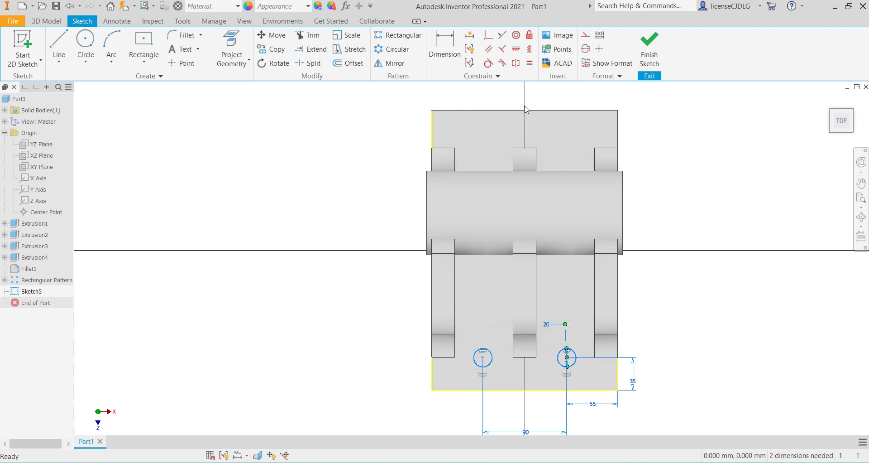
pyautogui.click(389, 63)
pyautogui.click(139, 112)
pyautogui.click(141, 113)
pyautogui.click(492, 251)
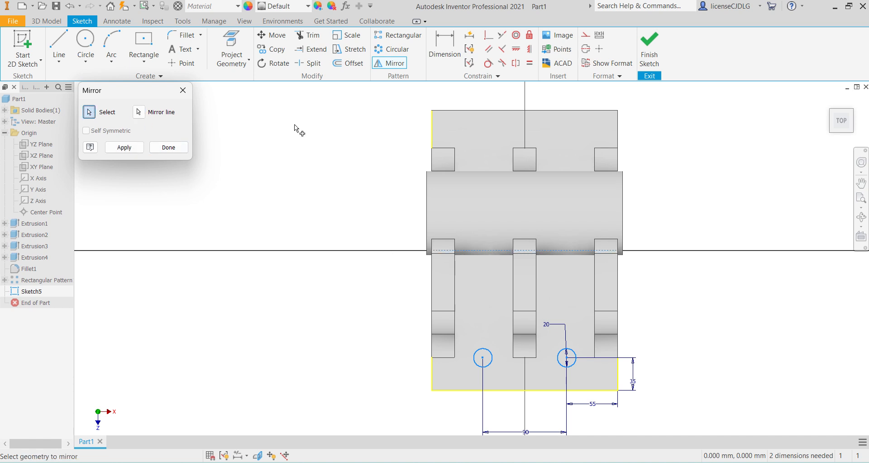
pyautogui.click(125, 150)
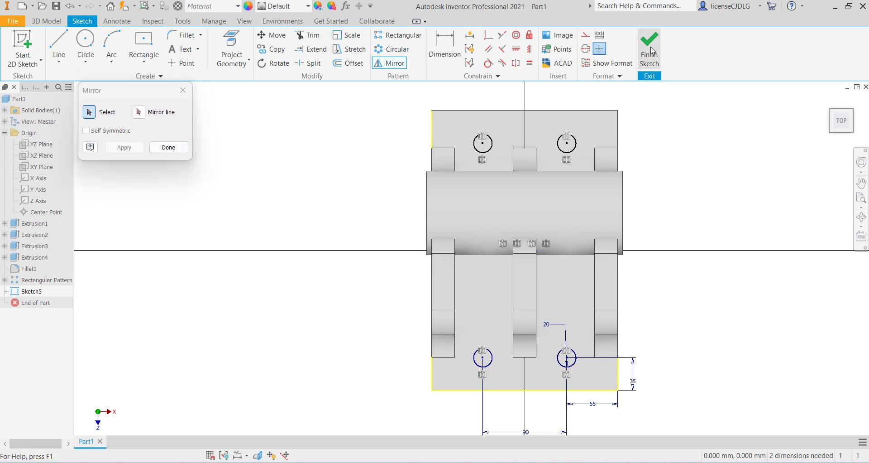
# - Finish the hole sketch and begin an extrusion using all four base plate circles as profiles
pyautogui.click(650, 48)
pyautogui.click(59, 46)
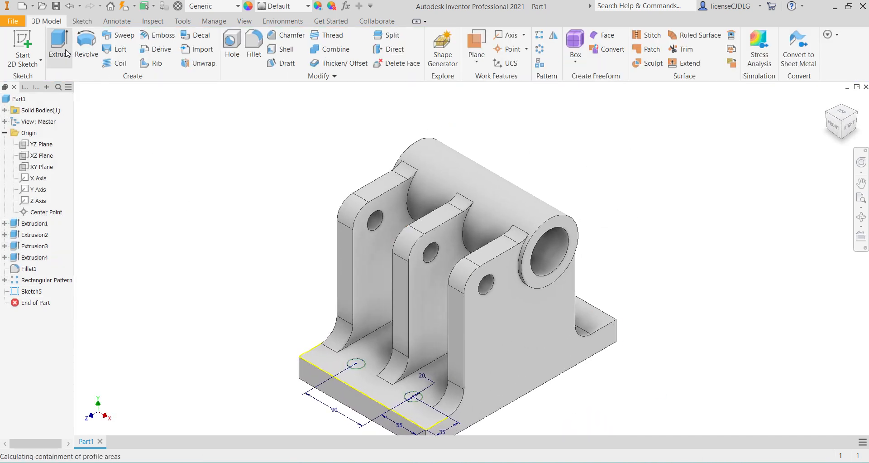
pyautogui.scroll(-5, 433, 391)
pyautogui.click(433, 181)
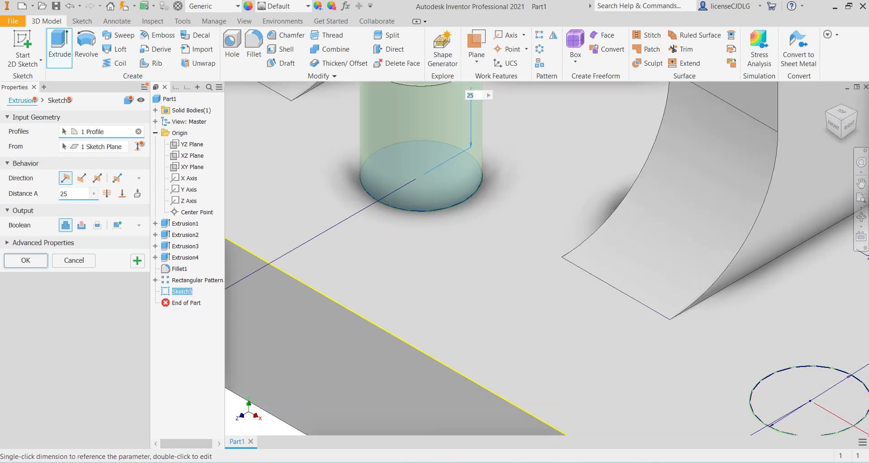
pyautogui.click(798, 390)
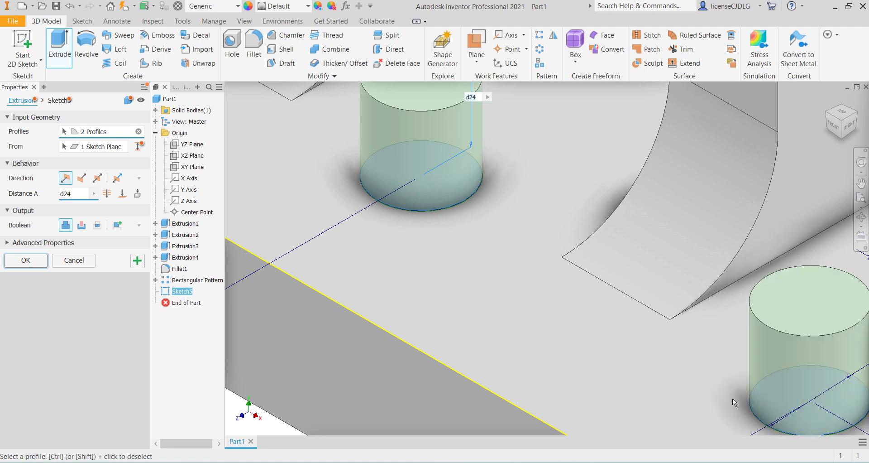
pyautogui.scroll(5, 779, 391)
pyautogui.keyDown('shift'); pyautogui.moveTo(780, 419); pyautogui.dragTo(742, 317, button='middle'); pyautogui.keyUp('shift')
pyautogui.scroll(-5, 731, 271)
pyautogui.click(713, 251)
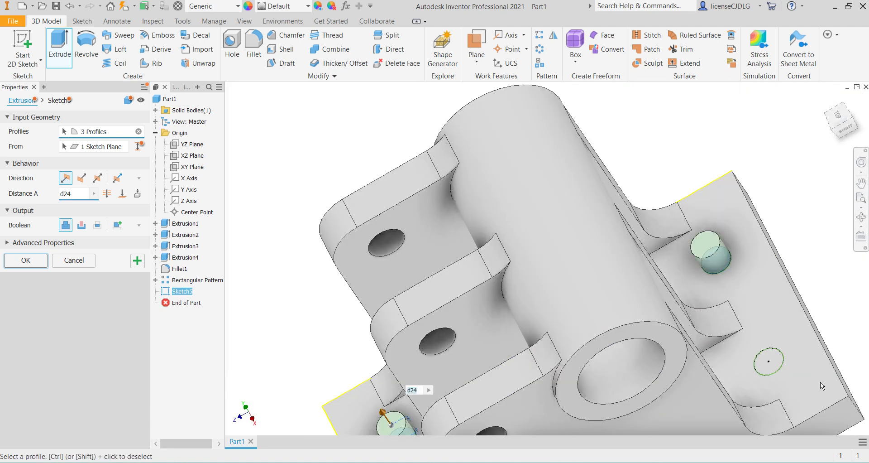
pyautogui.click(769, 360)
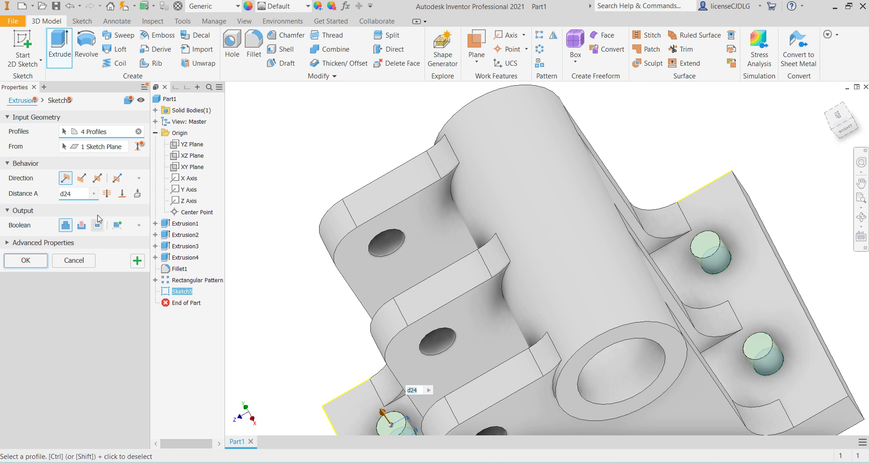
# - Cut the four circles downward through all of the base plate and restore the isometric view
pyautogui.click(81, 178)
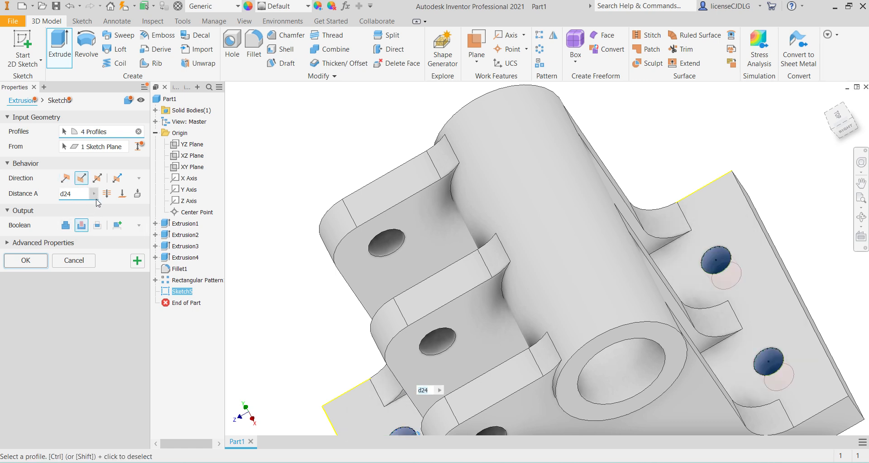
pyautogui.click(106, 194)
pyautogui.press('F6')
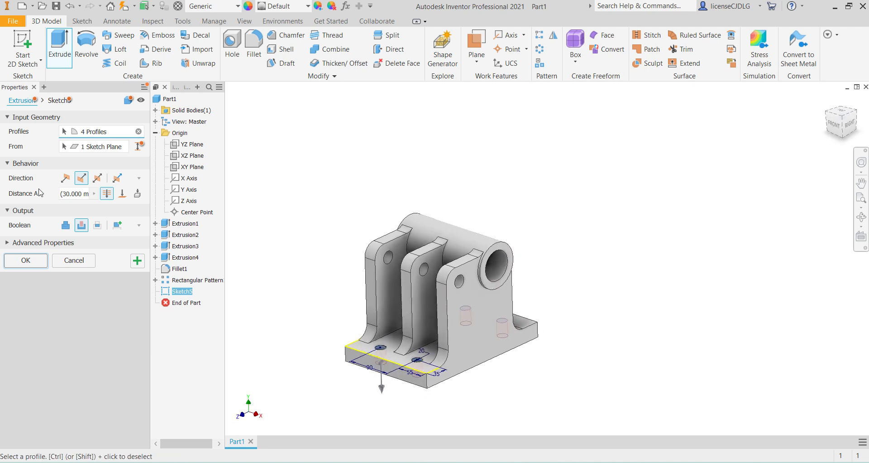
pyautogui.click(21, 263)
pyautogui.keyDown('shift'); pyautogui.moveTo(485, 337); pyautogui.dragTo(466, 311, button='middle'); pyautogui.keyUp('shift')
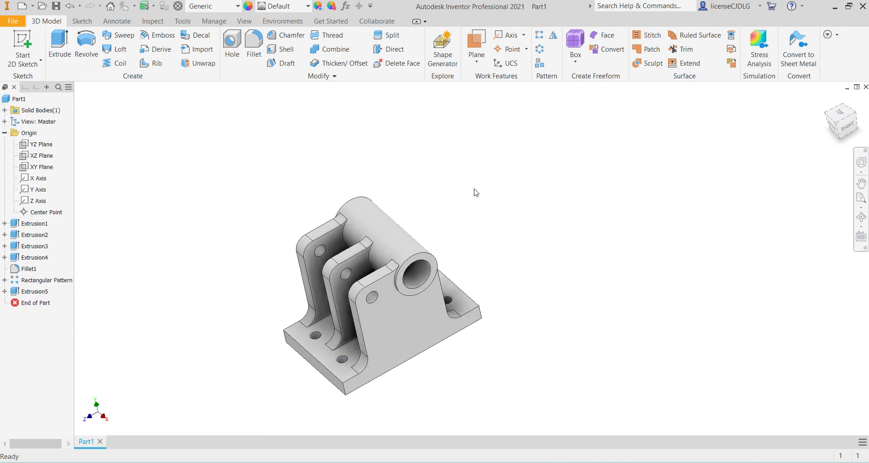
pyautogui.click(837, 123)
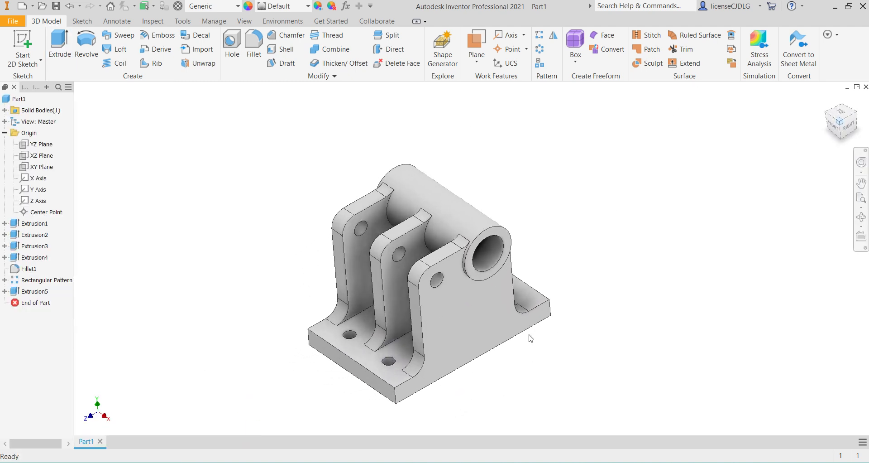
# - Check the corner radius in the Ex 26 drawing and fillet the base plate's four vertical corner edges at 10 mm
pyautogui.hotkey('alt', 'Tab')
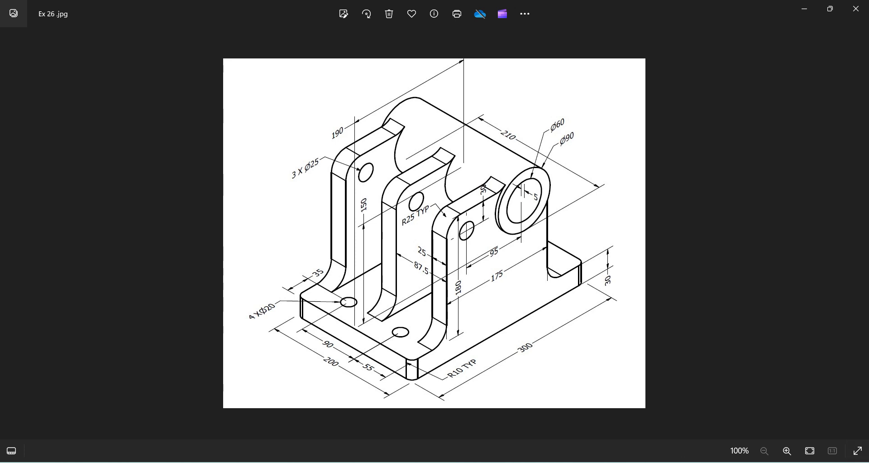
pyautogui.hotkey('alt', 'Tab')
pyautogui.click(253, 45)
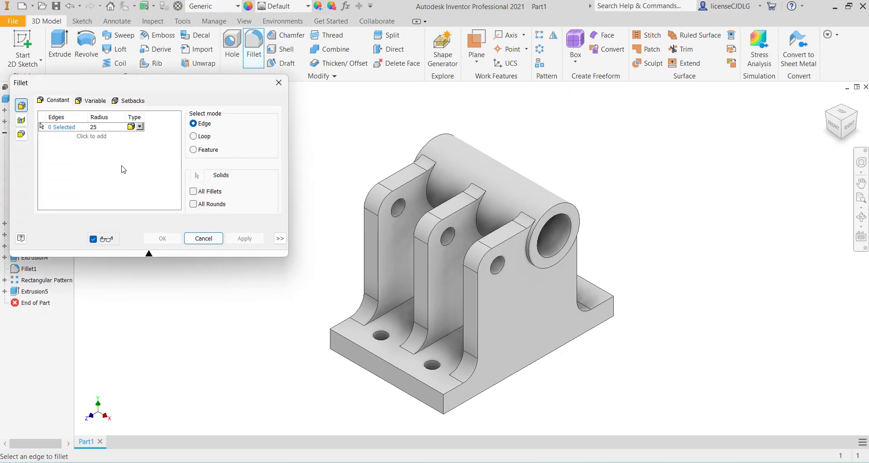
pyautogui.write('10')
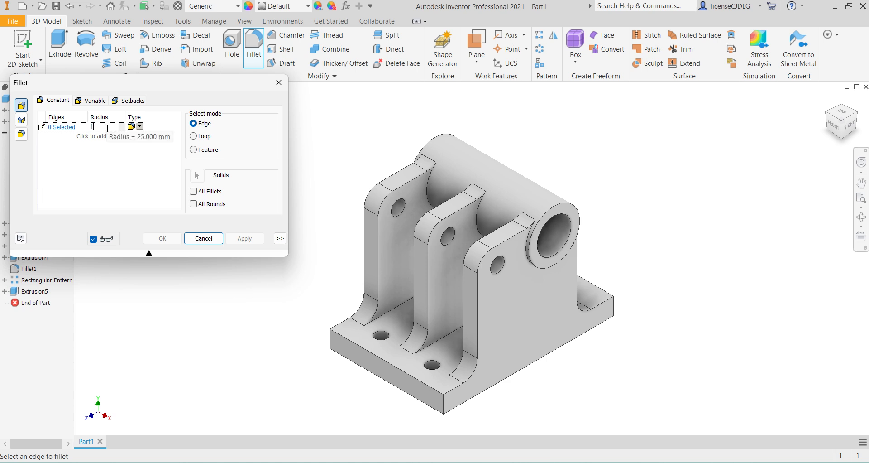
pyautogui.click(442, 406)
pyautogui.click(332, 347)
pyautogui.keyDown('shift'); pyautogui.moveTo(588, 388); pyautogui.dragTo(601, 360, button='middle'); pyautogui.keyUp('shift')
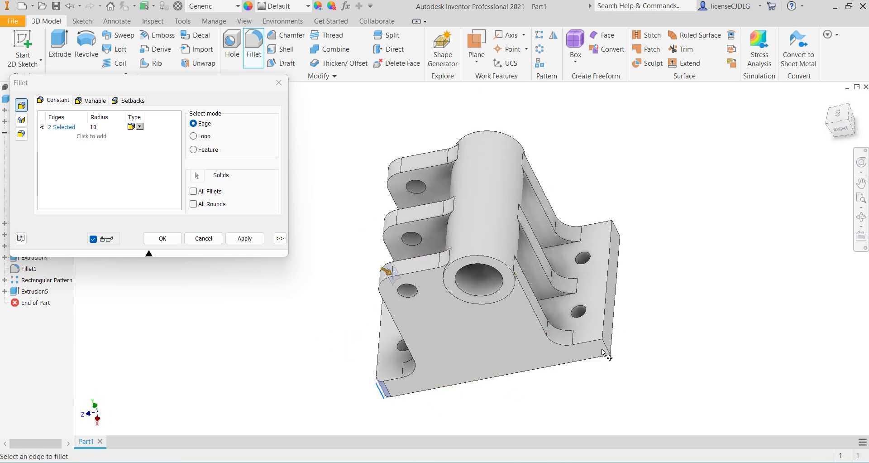
pyautogui.click(612, 354)
pyautogui.keyDown('shift'); pyautogui.moveTo(612, 354); pyautogui.dragTo(640, 292, button='middle'); pyautogui.keyUp('shift')
pyautogui.click(637, 249)
pyautogui.keyDown('shift'); pyautogui.moveTo(617, 326); pyautogui.dragTo(608, 293, button='middle'); pyautogui.keyUp('shift')
pyautogui.click(262, 241)
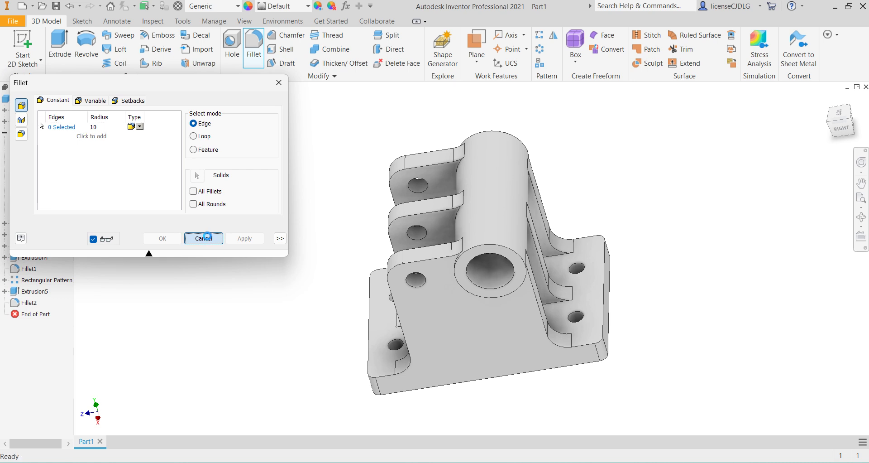
pyautogui.click(203, 238)
# - Inspect the filleted bracket from several sides and compare its isometric view with the Ex 26 drawing
pyautogui.keyDown('shift'); pyautogui.moveTo(427, 338); pyautogui.dragTo(524, 311, button='middle'); pyautogui.keyUp('shift')
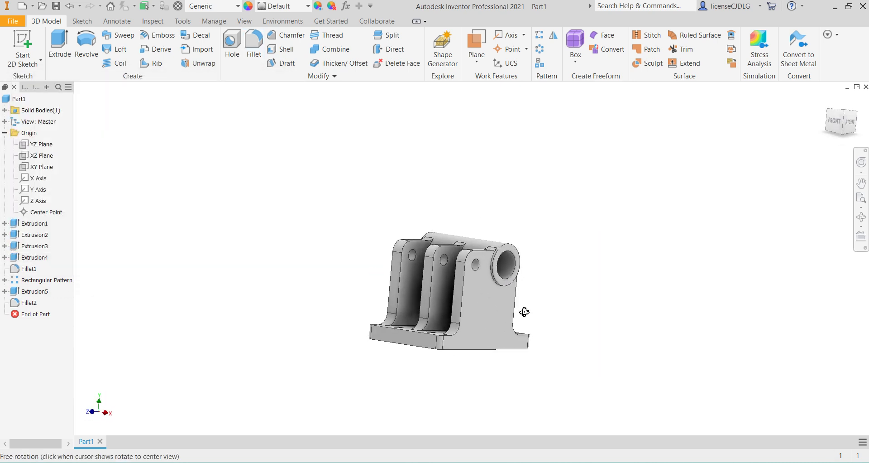
pyautogui.click(844, 115)
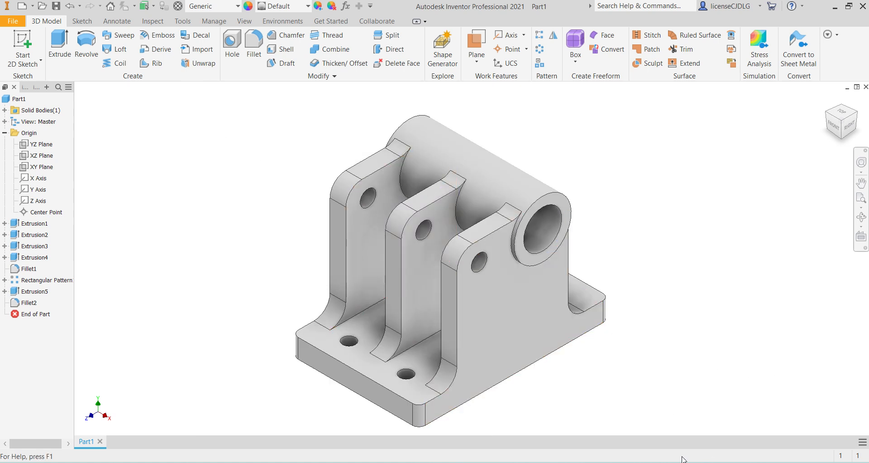
pyautogui.hotkey('alt', 'Tab')
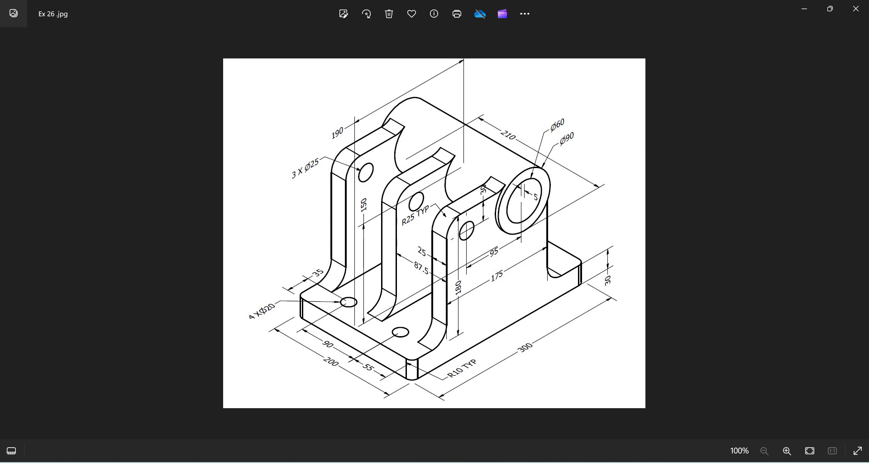
pyautogui.hotkey('alt', 'Tab')
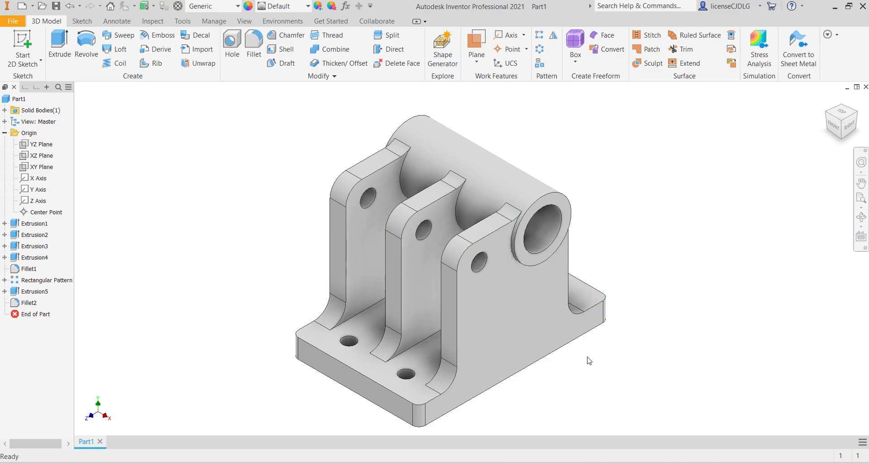
# - Assign the Aluminum 6061 material to the part
pyautogui.scroll(-1, 615, 349)
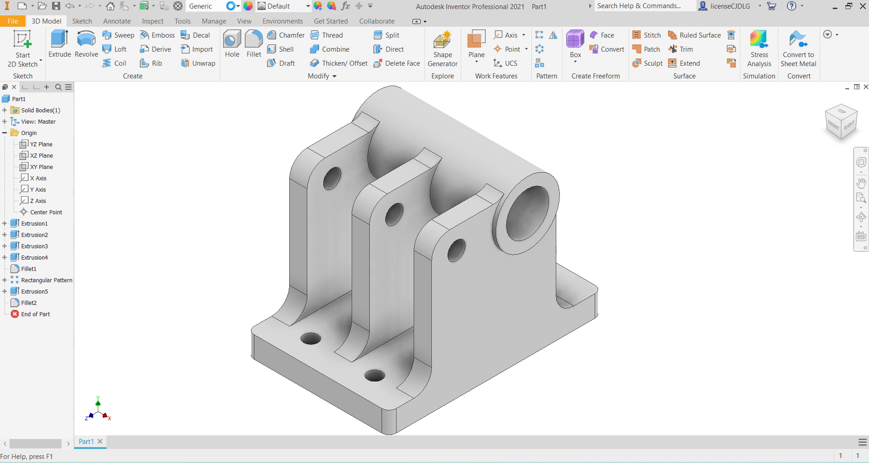
pyautogui.click(231, 6)
pyautogui.scroll(5, 223, 252)
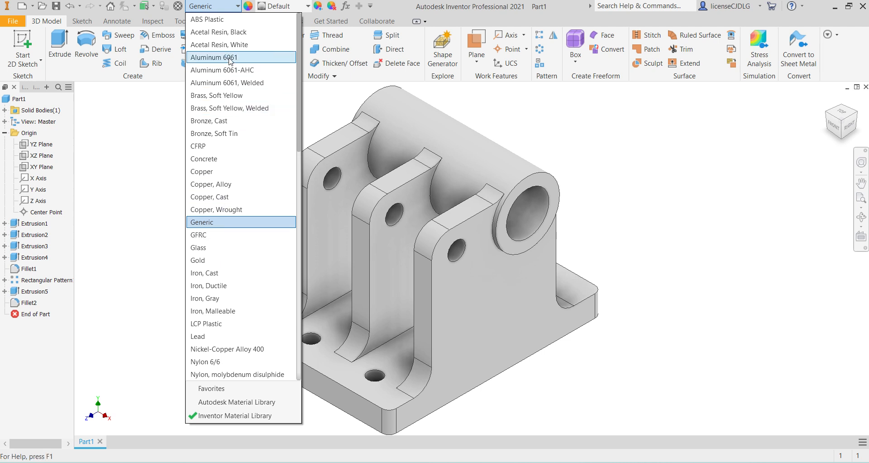
pyautogui.click(230, 58)
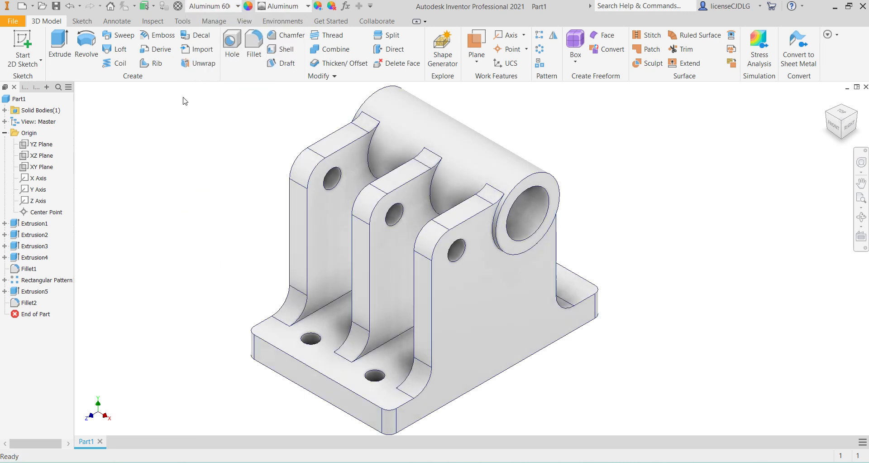
# - Try the Chrome - Polished Black appearance on the part and replace it with Chrome - Polished
pyautogui.click(267, 9)
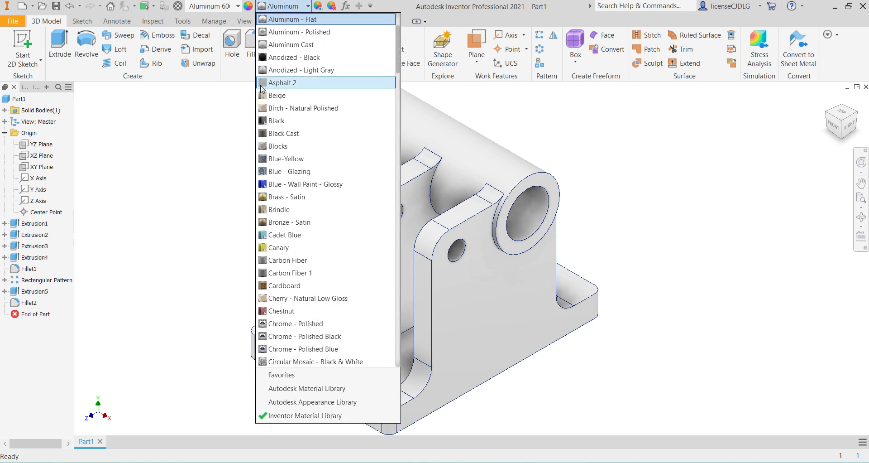
pyautogui.scroll(-2, 293, 256)
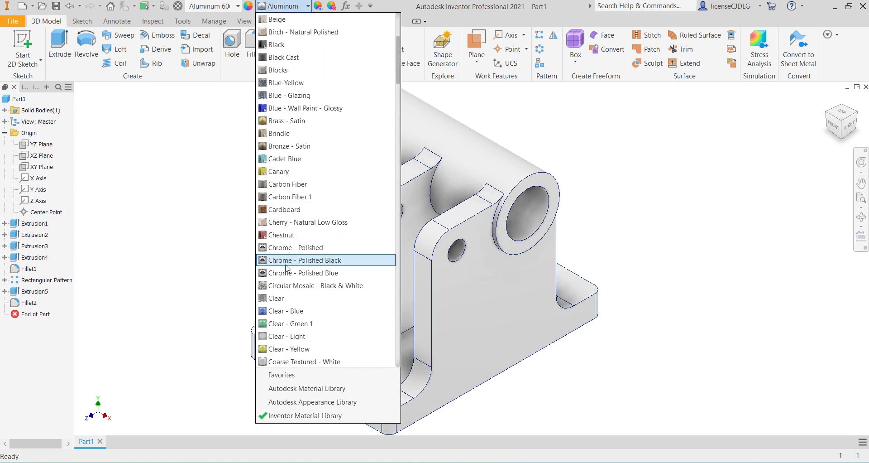
pyautogui.click(286, 260)
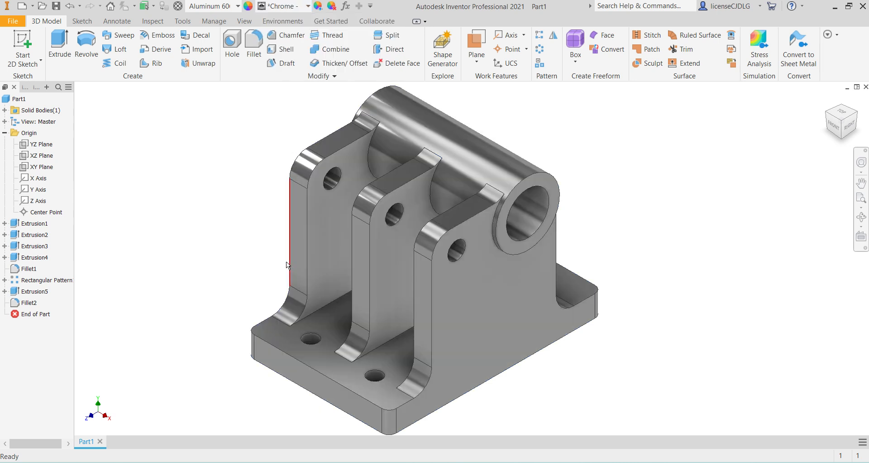
pyautogui.click(275, 6)
pyautogui.scroll(2, 299, 290)
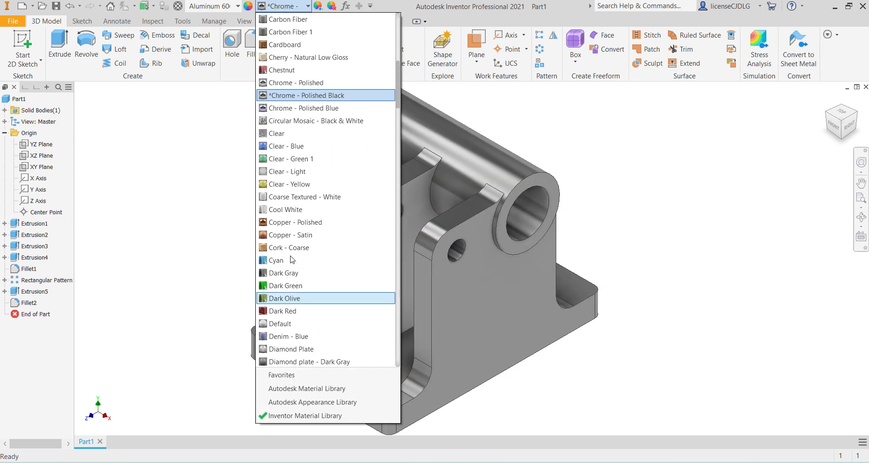
pyautogui.click(293, 82)
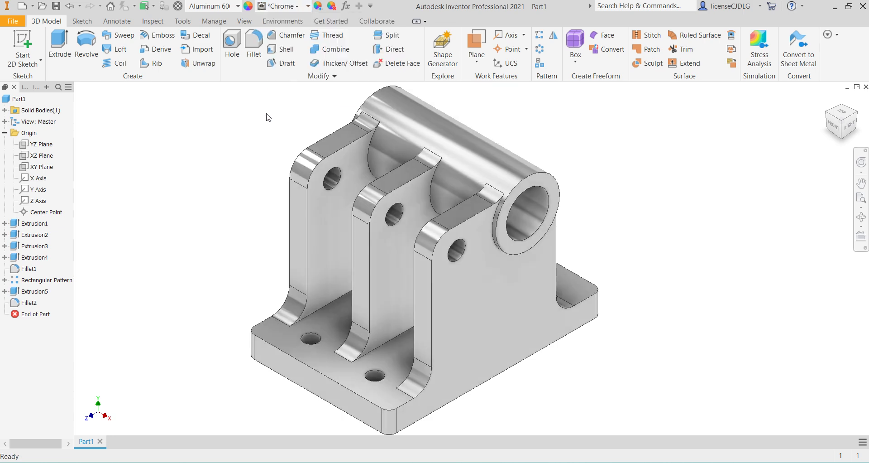
pyautogui.click(319, 6)
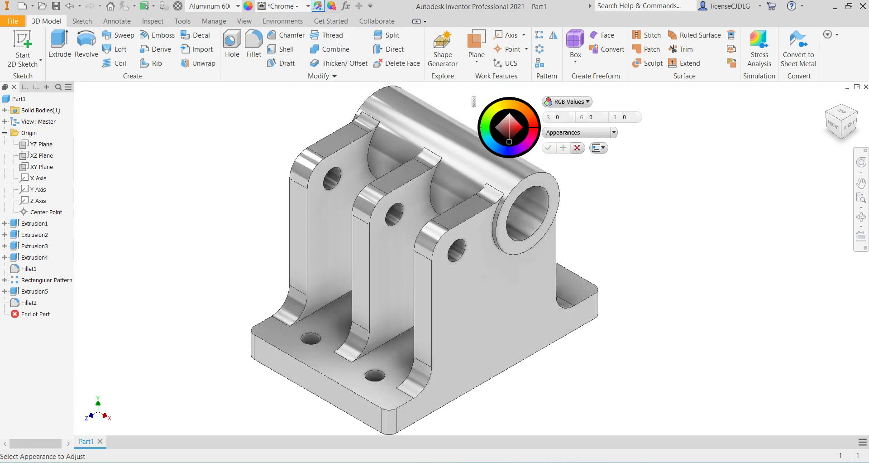
pyautogui.click(507, 108)
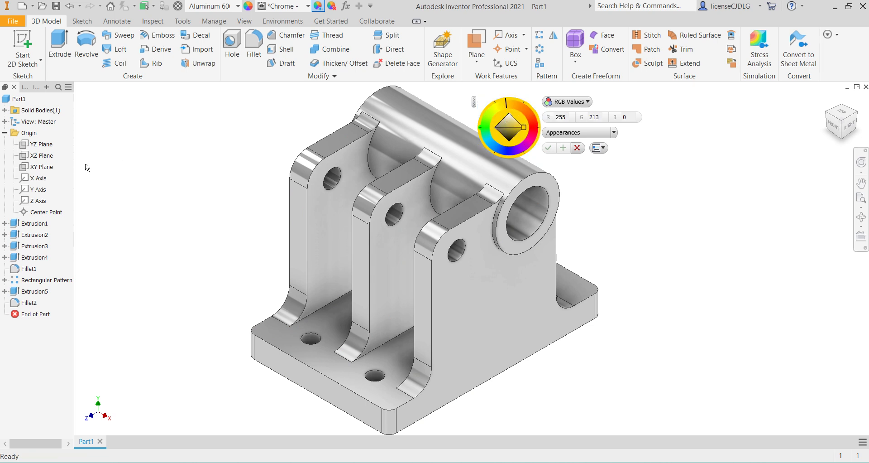
pyautogui.press('Escape')
# - Select the whole part, try several tints on its chrome appearance and apply the grey tint RGB 204, 204, 204
pyautogui.click(19, 98)
pyautogui.click(318, 6)
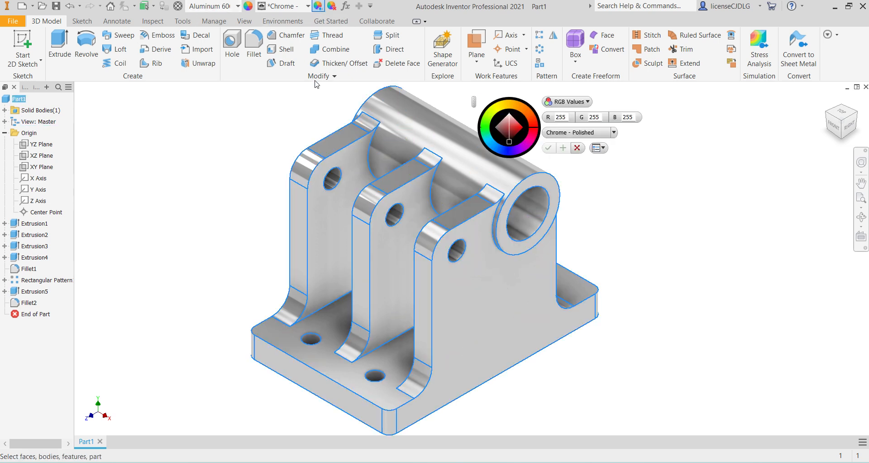
pyautogui.click(529, 122)
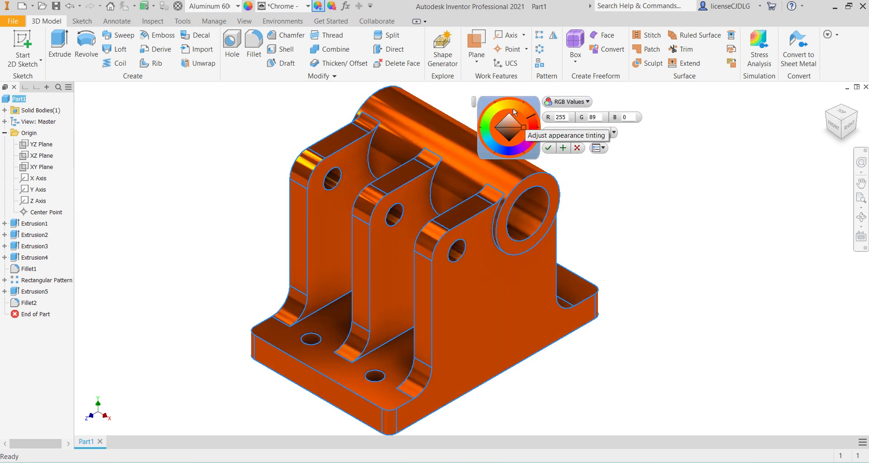
pyautogui.click(513, 106)
pyautogui.click(496, 109)
pyautogui.moveTo(515, 122)
pyautogui.mouseDown()
pyautogui.moveTo(510, 137)
pyautogui.moveTo(516, 117)
pyautogui.moveTo(498, 127)
pyautogui.moveTo(519, 123)
pyautogui.moveTo(505, 121)
pyautogui.mouseUp()
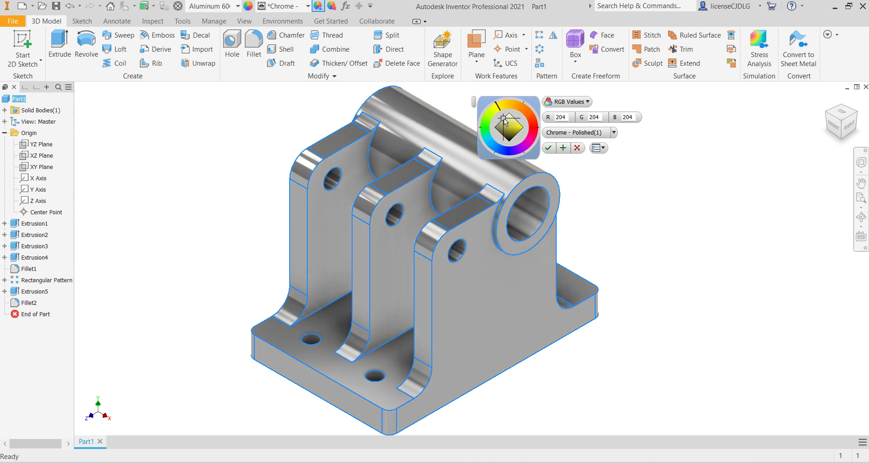
pyautogui.click(544, 149)
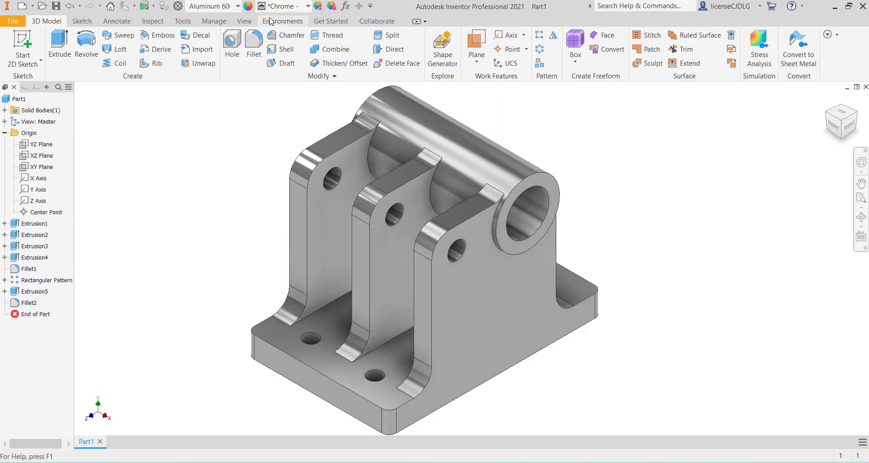
# - Set the part's appearance to Cyan
pyautogui.click(284, 8)
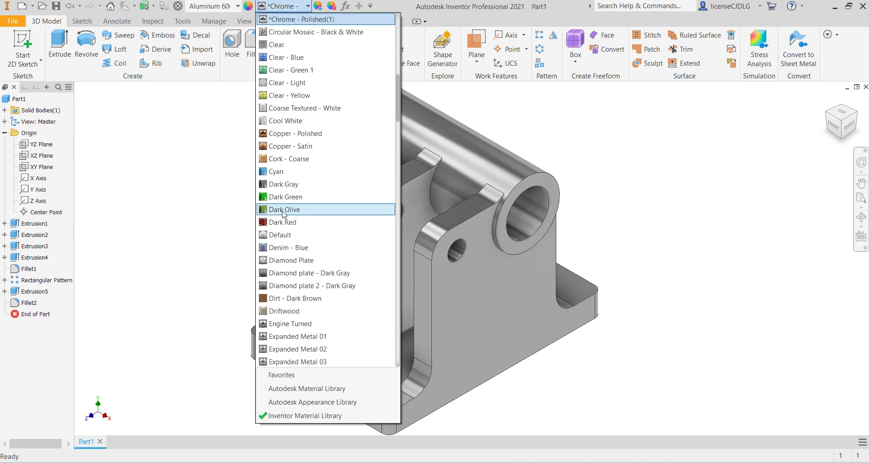
pyautogui.scroll(2, 308, 231)
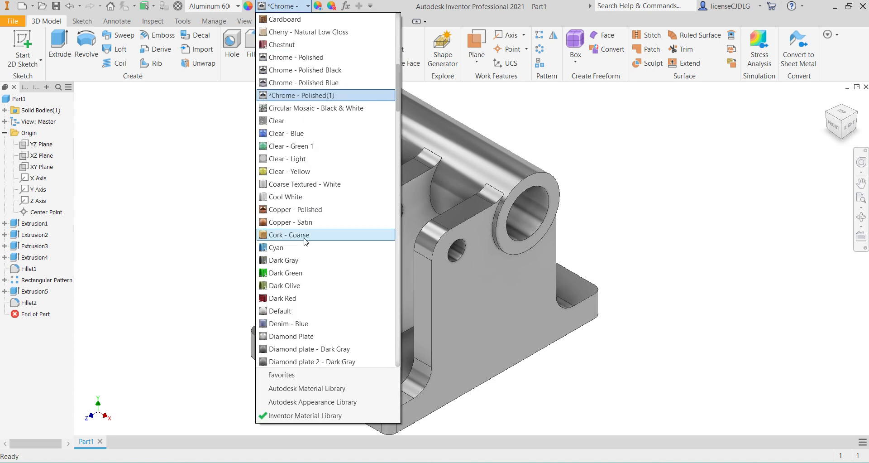
pyautogui.click(288, 249)
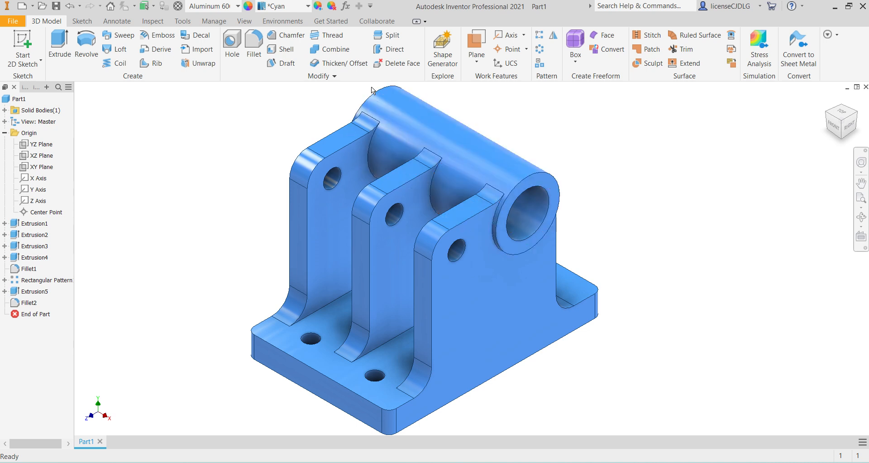
# - Try the Aluminum - Dark, Aluminum - Polished and Anodized - Light Gray appearances on the part
pyautogui.click(303, 9)
pyautogui.scroll(6, 294, 247)
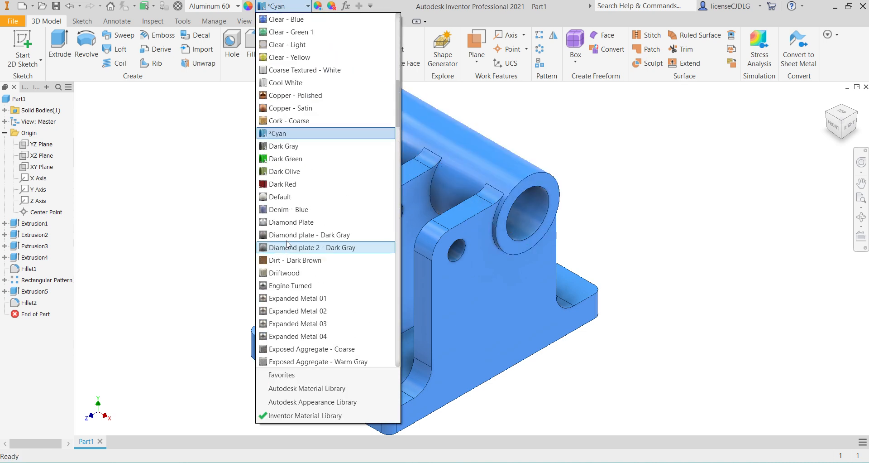
pyautogui.scroll(10, 294, 248)
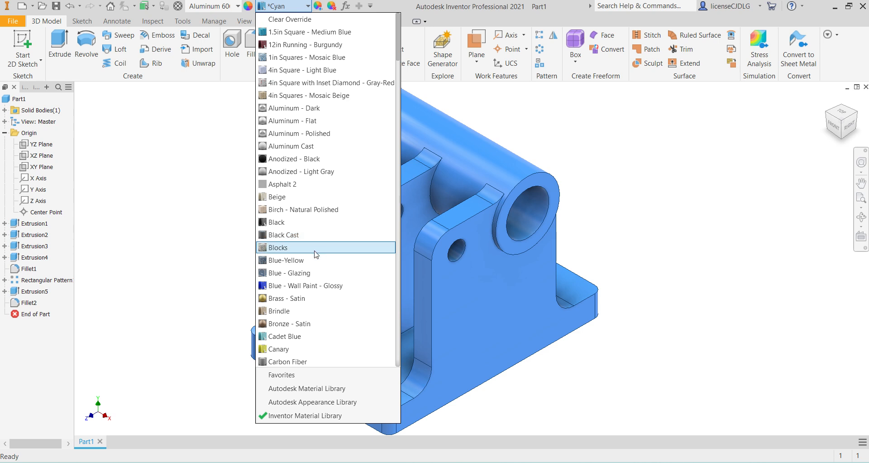
pyautogui.click(314, 109)
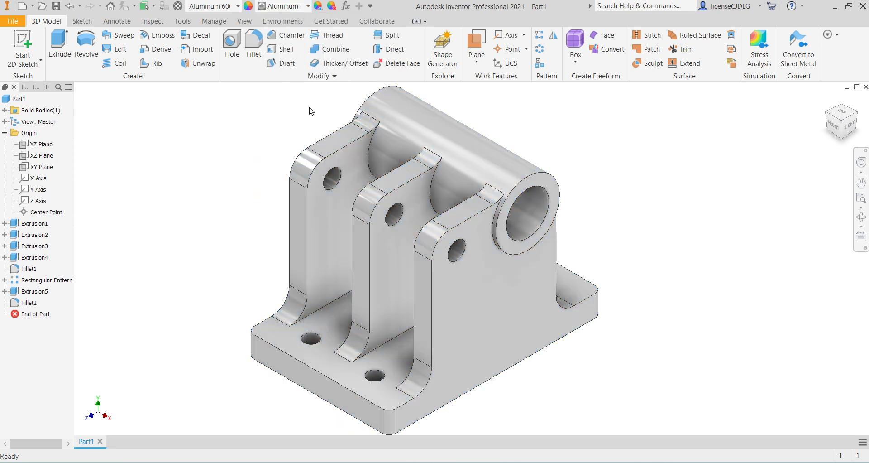
pyautogui.click(308, 6)
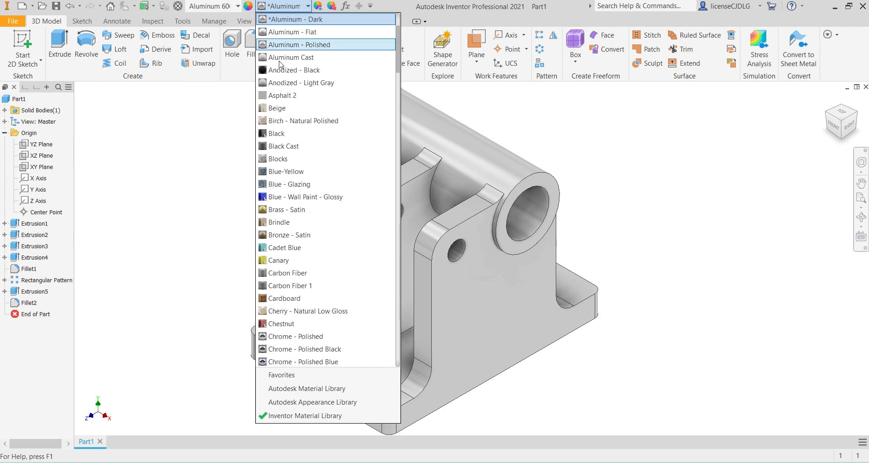
pyautogui.scroll(1, 303, 230)
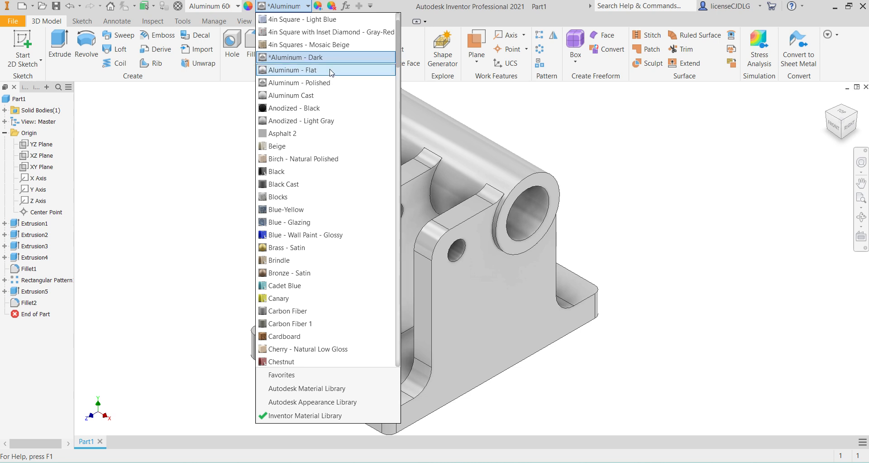
pyautogui.click(294, 83)
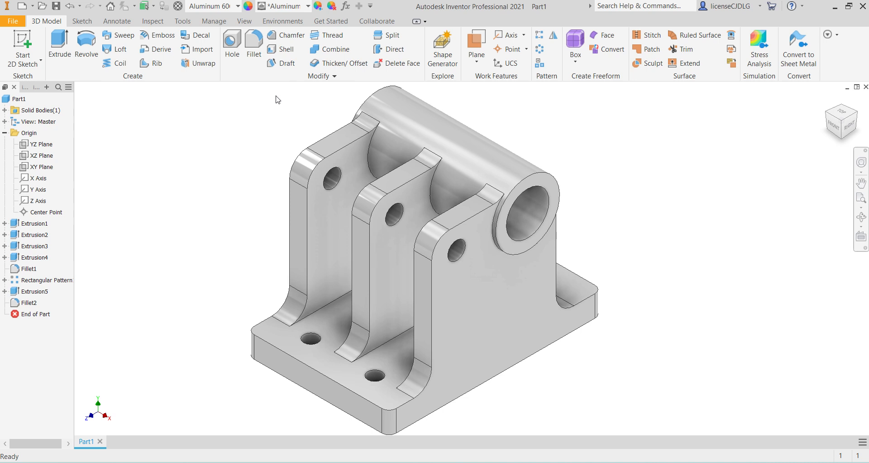
pyautogui.click(300, 6)
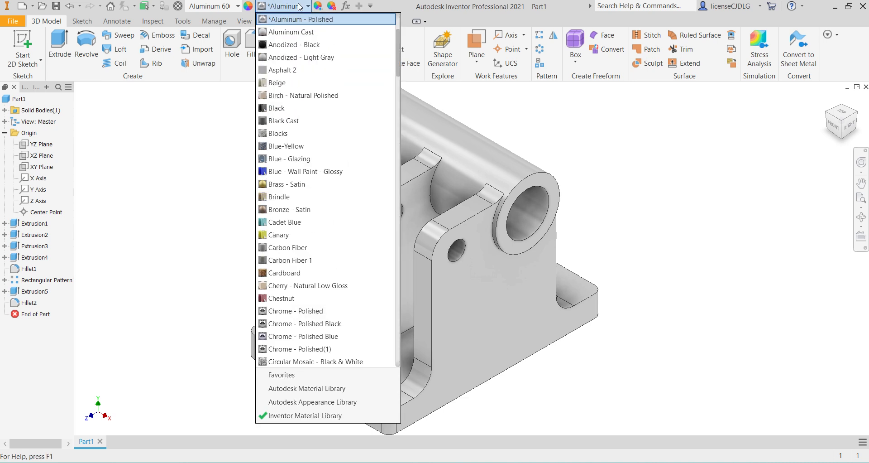
pyautogui.click(295, 58)
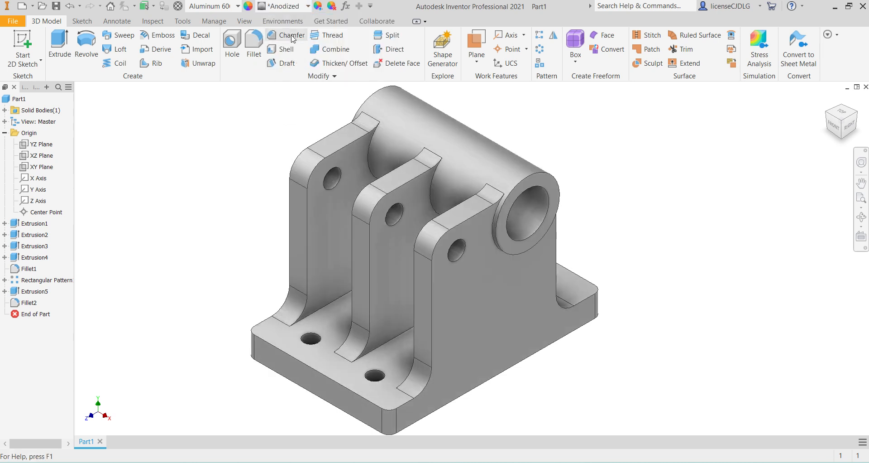
# - Look through the Inventor Material Library appearances, comparing the aluminum and anodized finishes available for the part
pyautogui.click(290, 6)
pyautogui.scroll(1, 290, 116)
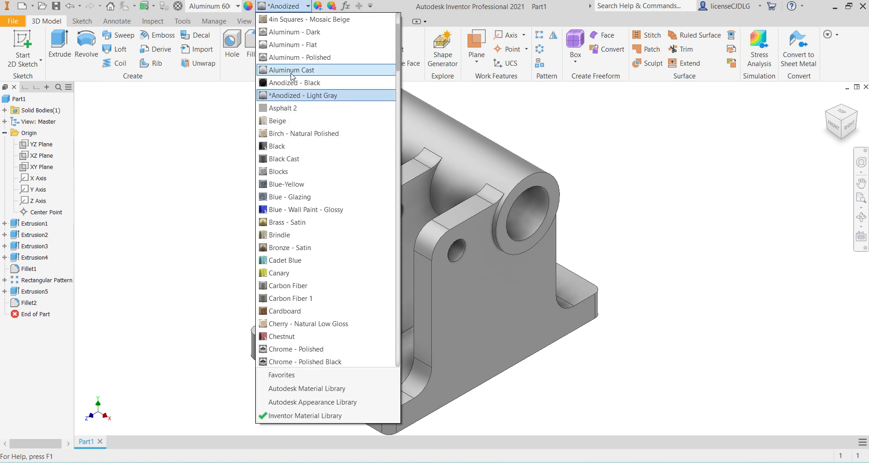
pyautogui.scroll(1, 299, 90)
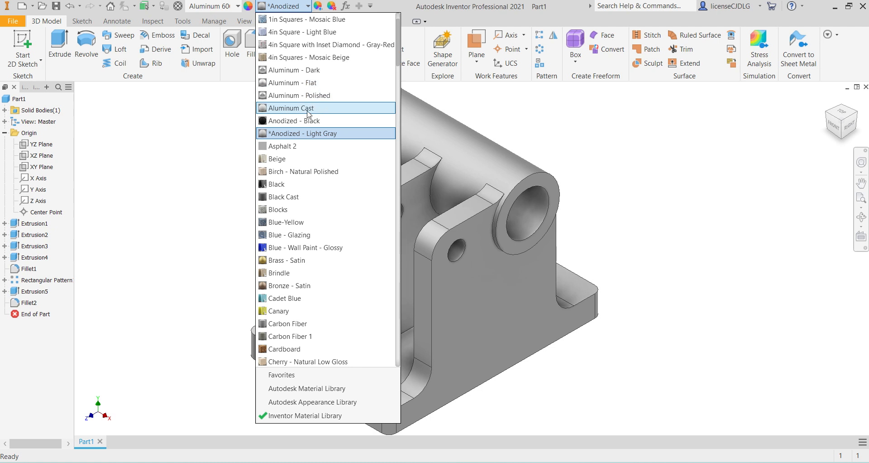
pyautogui.scroll(1, 307, 113)
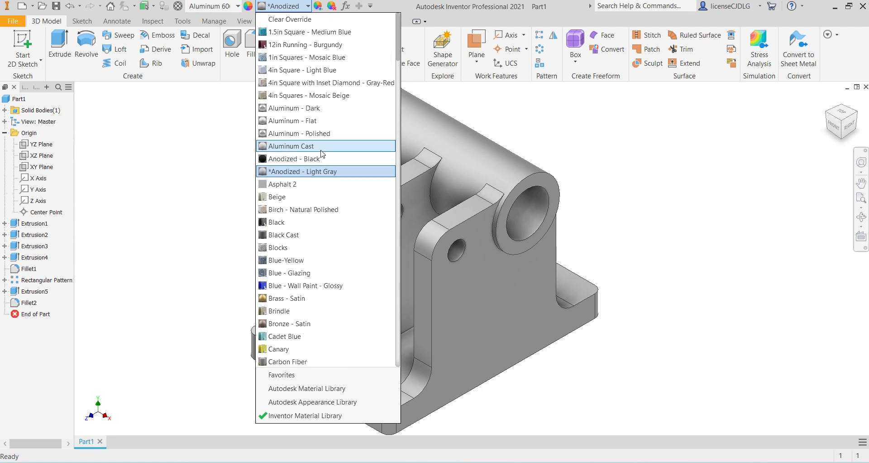
pyautogui.click(557, 162)
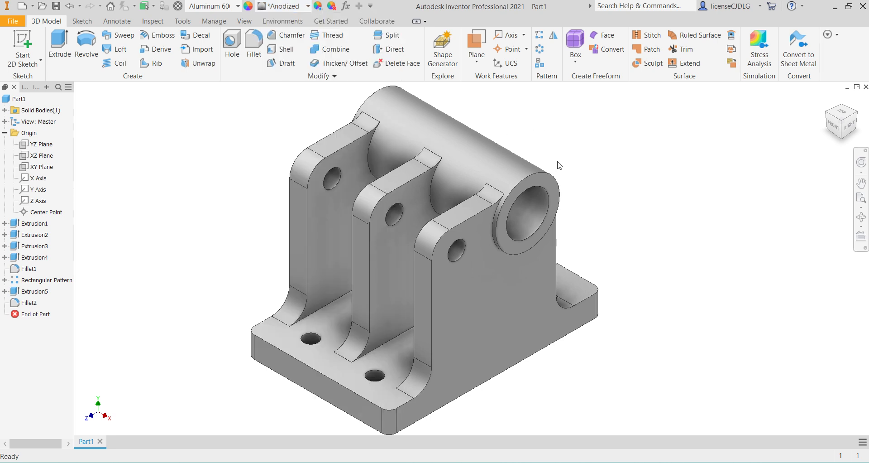
pyautogui.click(308, 6)
pyautogui.scroll(3, 315, 126)
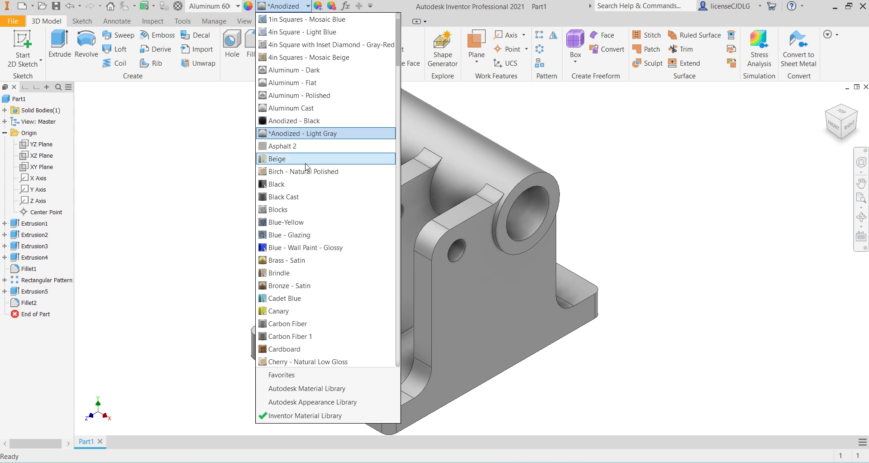
pyautogui.scroll(1, 333, 155)
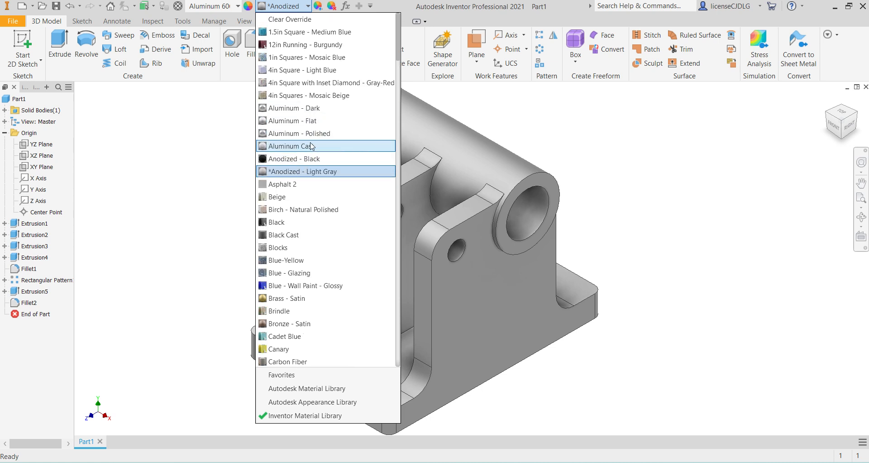
pyautogui.press('Escape')
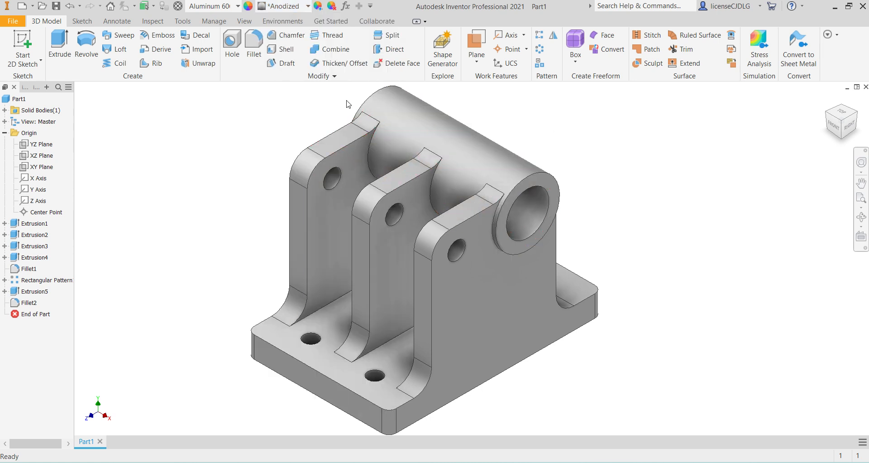
# - Set the part's appearance to Aluminum - Polished from the Inventor Material Library
pyautogui.click(289, 6)
pyautogui.scroll(4, 290, 185)
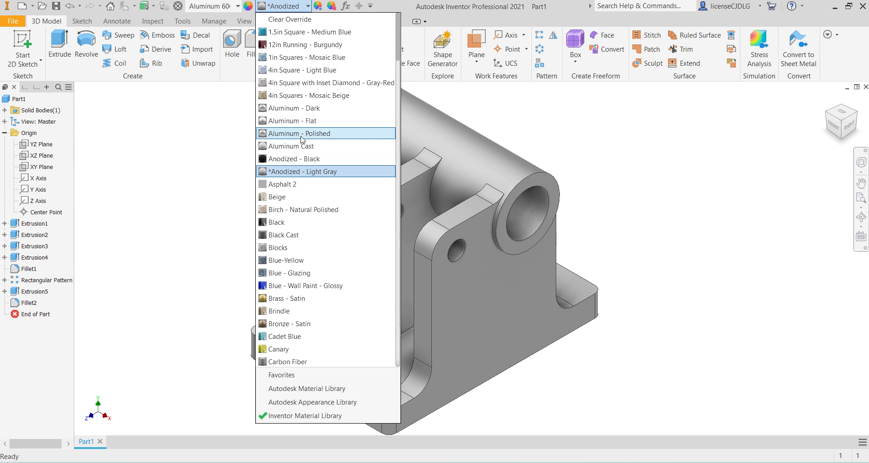
pyautogui.click(299, 133)
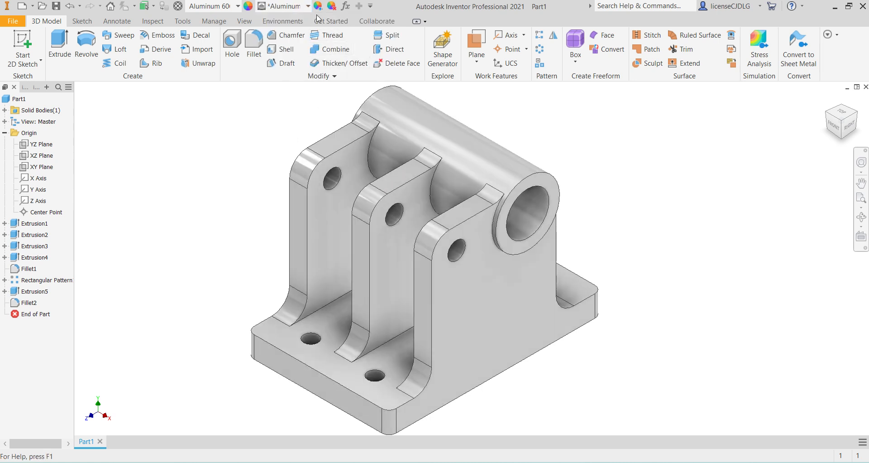
pyautogui.click(317, 7)
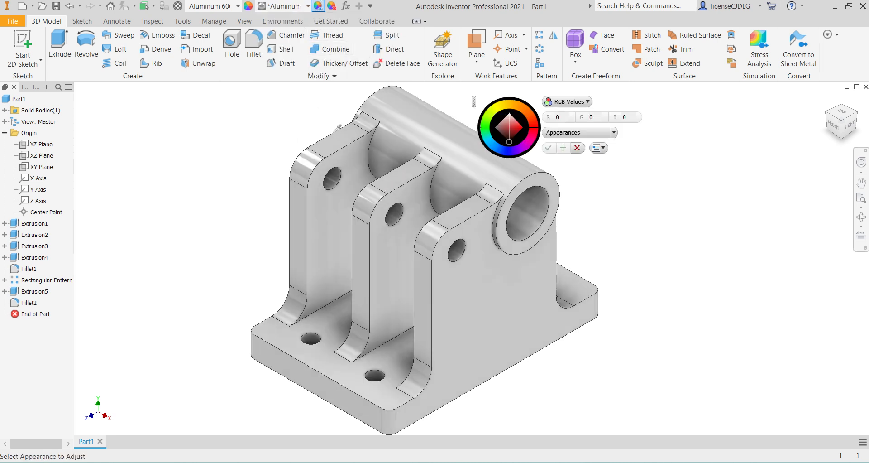
pyautogui.click(526, 124)
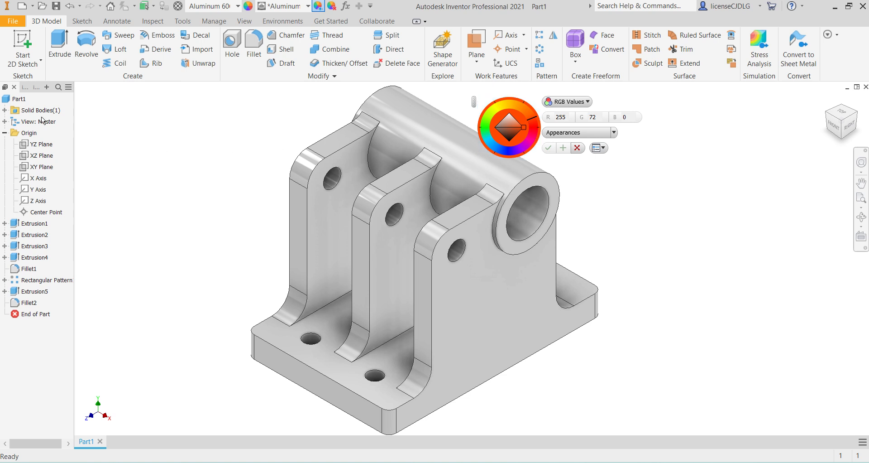
pyautogui.press('Escape')
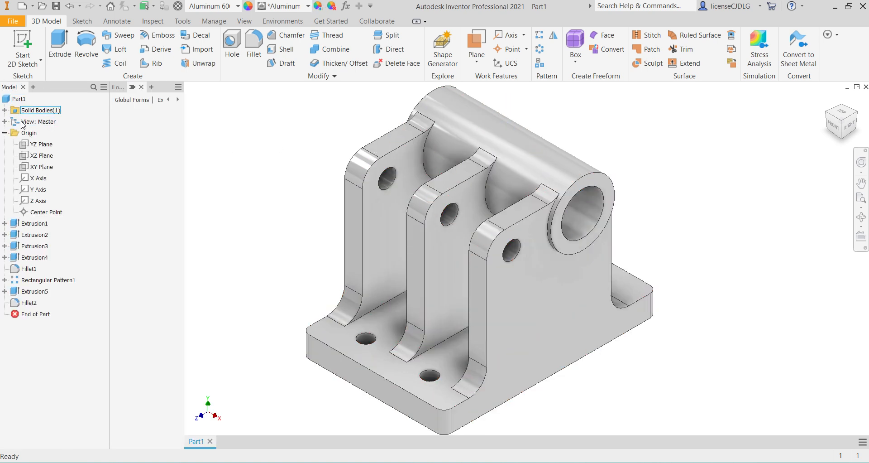
# - Select the whole part and adjust its Aluminum - Polished appearance to the light orange tint RGB 254, 194, 153
pyautogui.click(18, 98)
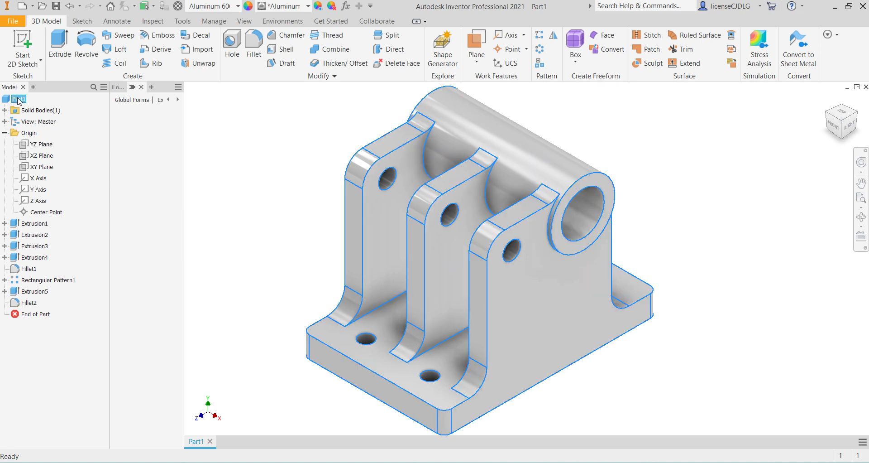
pyautogui.click(318, 5)
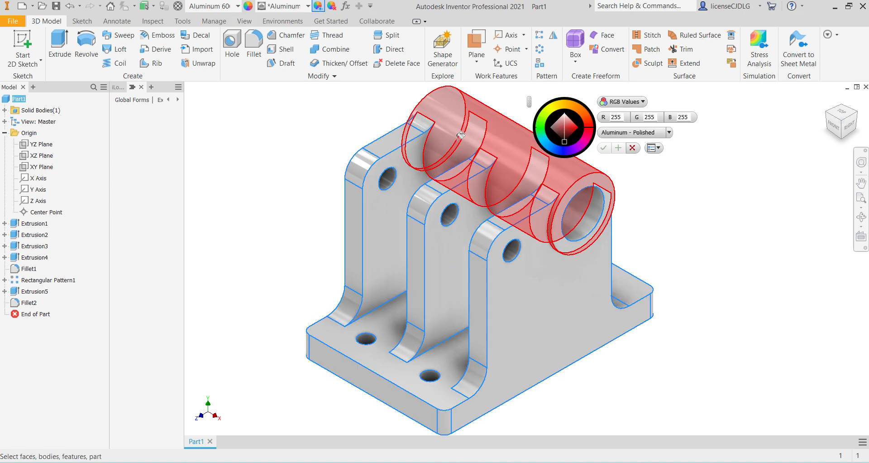
pyautogui.click(588, 117)
pyautogui.moveTo(578, 127)
pyautogui.mouseDown()
pyautogui.moveTo(564, 120)
pyautogui.moveTo(575, 119)
pyautogui.mouseUp()
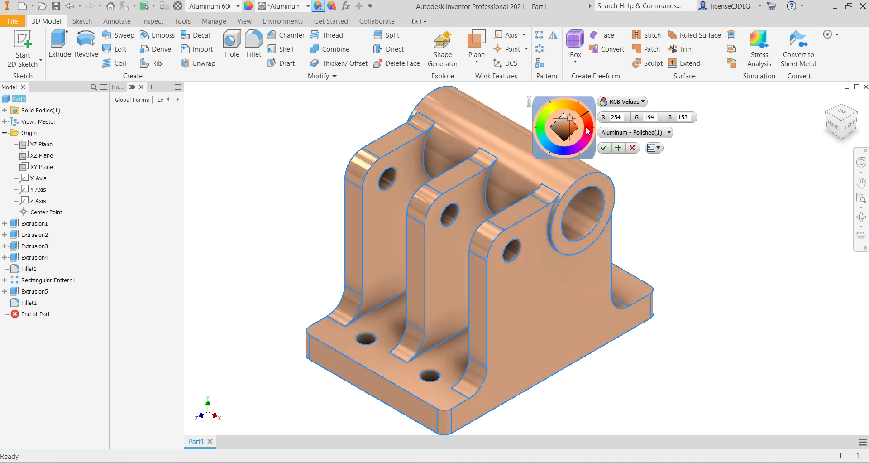
pyautogui.click(604, 148)
pyautogui.scroll(-3, 661, 248)
pyautogui.scroll(5, 627, 250)
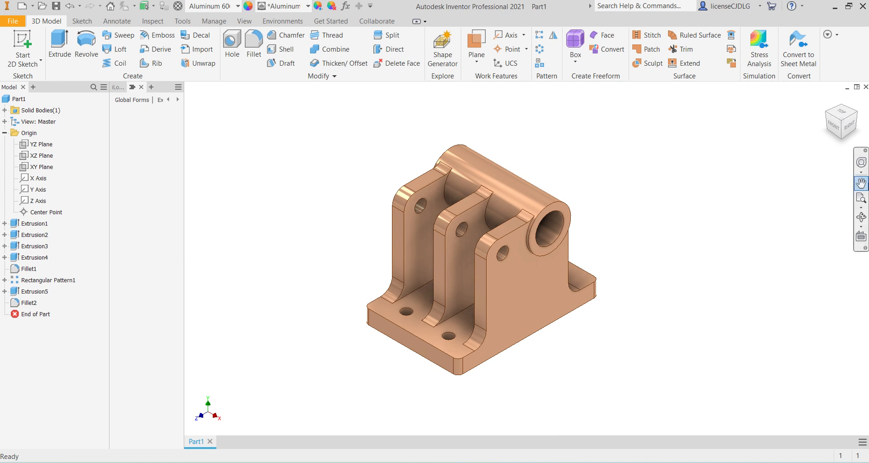
# - Close the iLogic browser and narrow the model browser to give the bracket more room in the graphics area
pyautogui.click(141, 87)
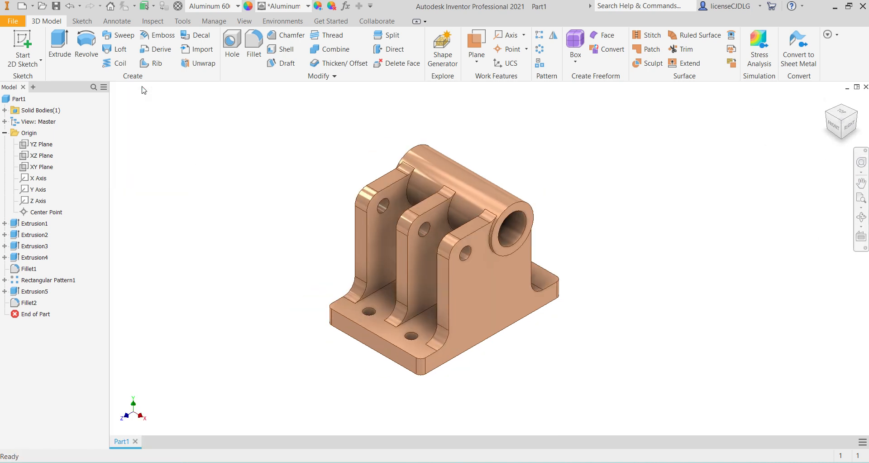
pyautogui.moveTo(111, 142); pyautogui.dragTo(64, 142)
pyautogui.scroll(3, 538, 325)
pyautogui.scroll(-2, 561, 317)
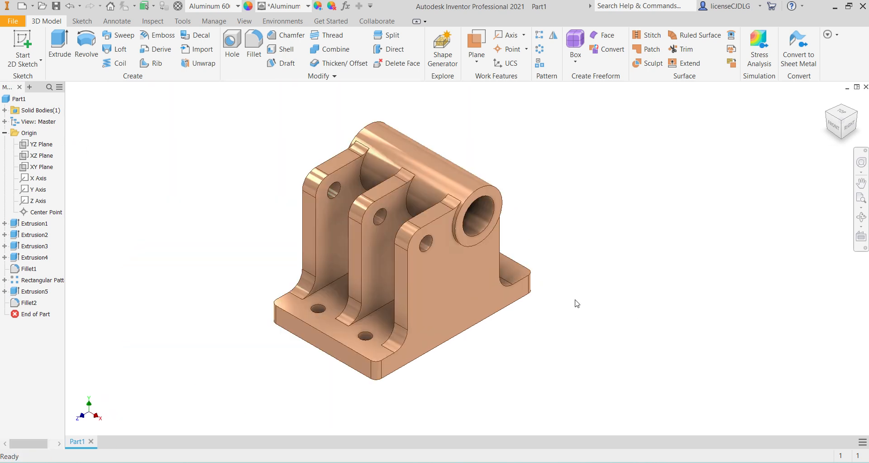